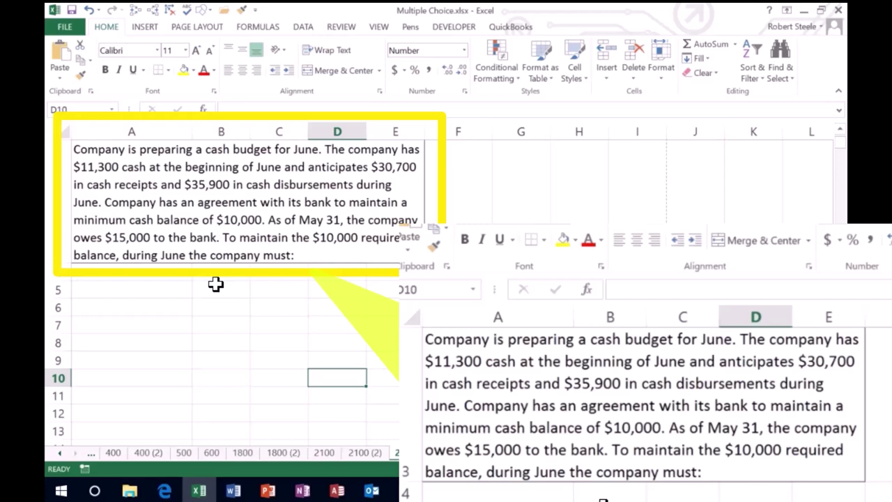
# Step: Enter the Beg label with 11,300 and the receipts label with 30,700 in rows 5–6
pyautogui.press('Left')
pyautogui.press('Left')
pyautogui.press('Left')
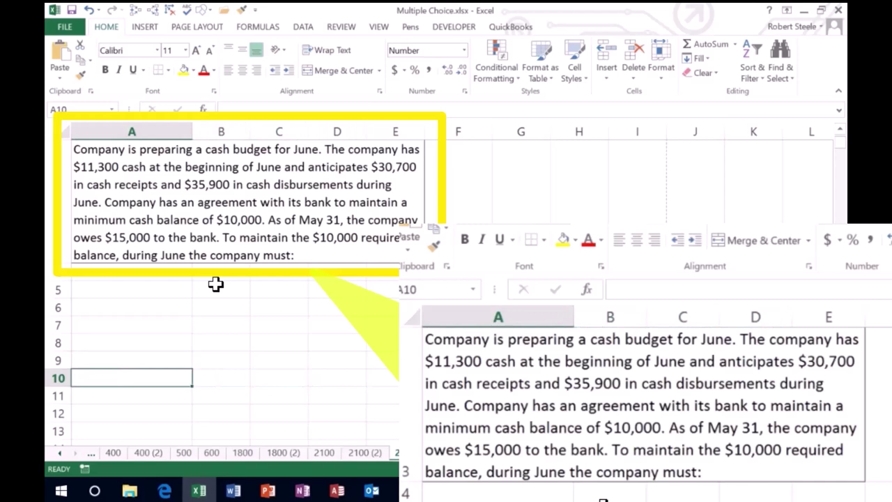
pyautogui.press('Up')
pyautogui.press('Up')
pyautogui.press('Up')
pyautogui.press('Up')
pyautogui.press('Up')
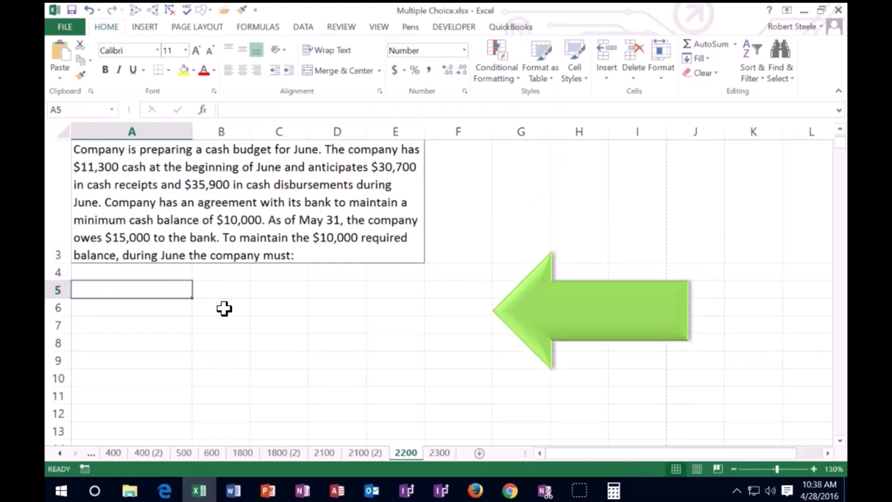
pyautogui.write('Bi')
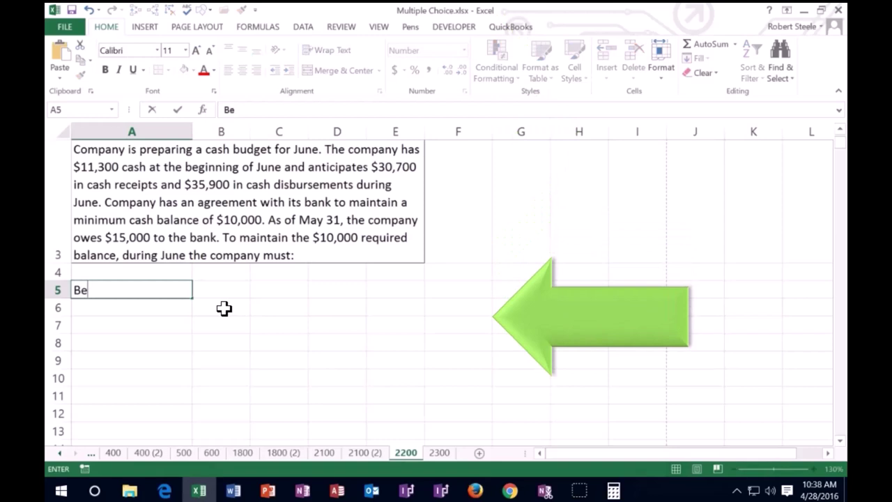
pyautogui.press('Tab')
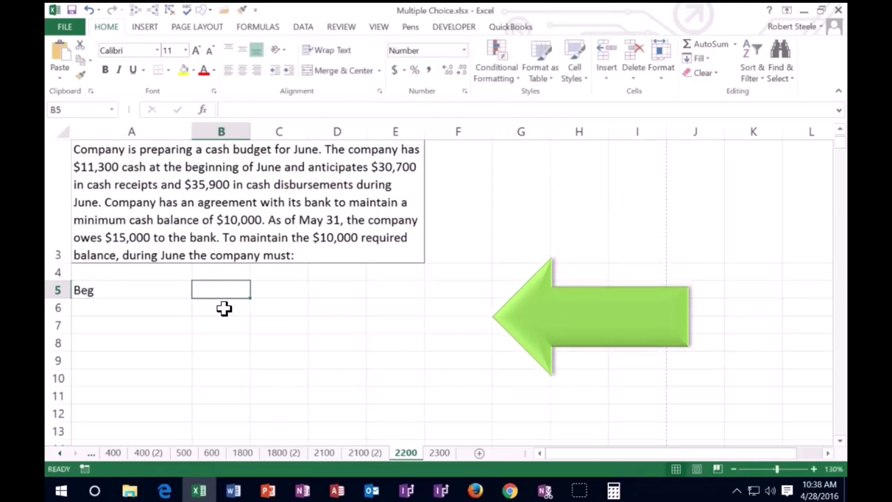
pyautogui.write('11')
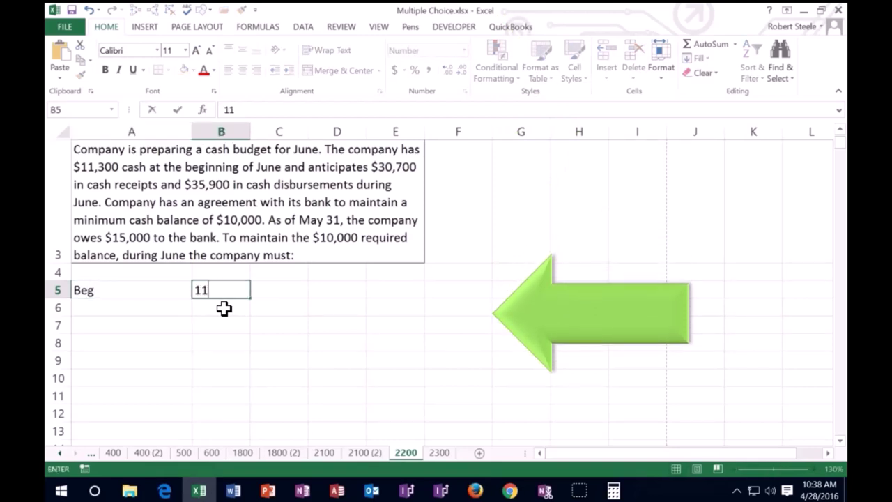
pyautogui.write('300')
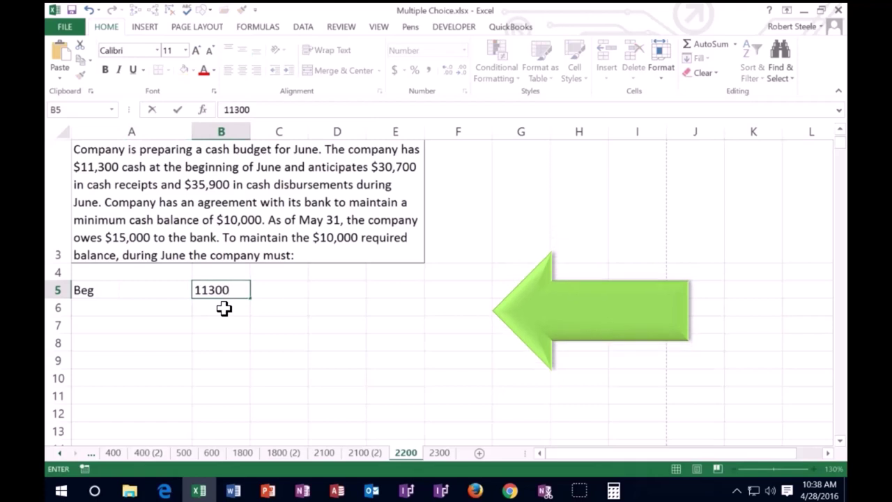
pyautogui.press('Return')
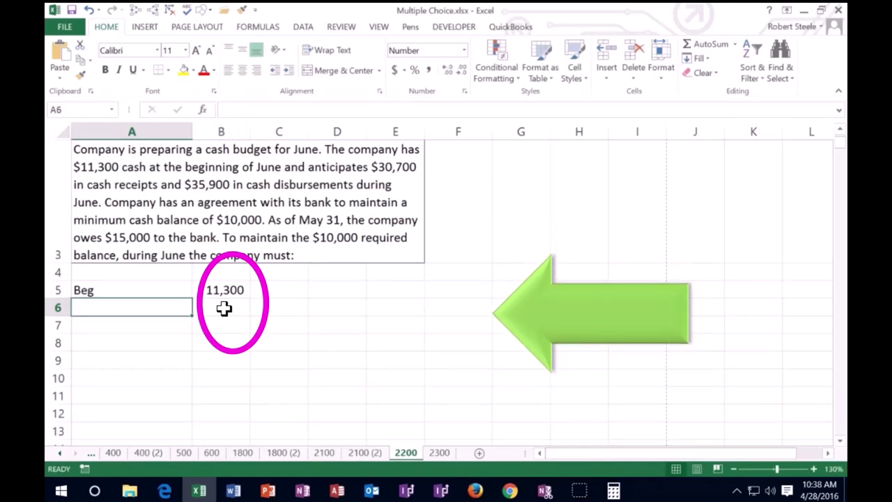
pyautogui.write('receip')
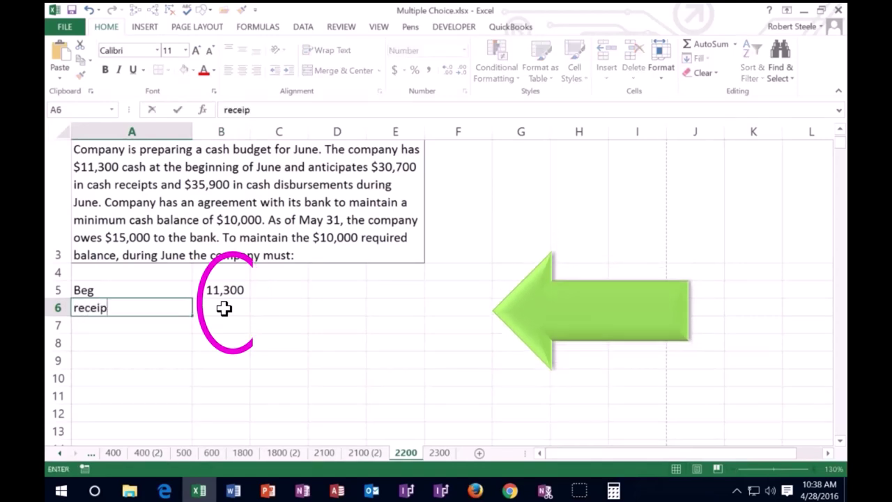
pyautogui.write('ts')
pyautogui.press('Tab')
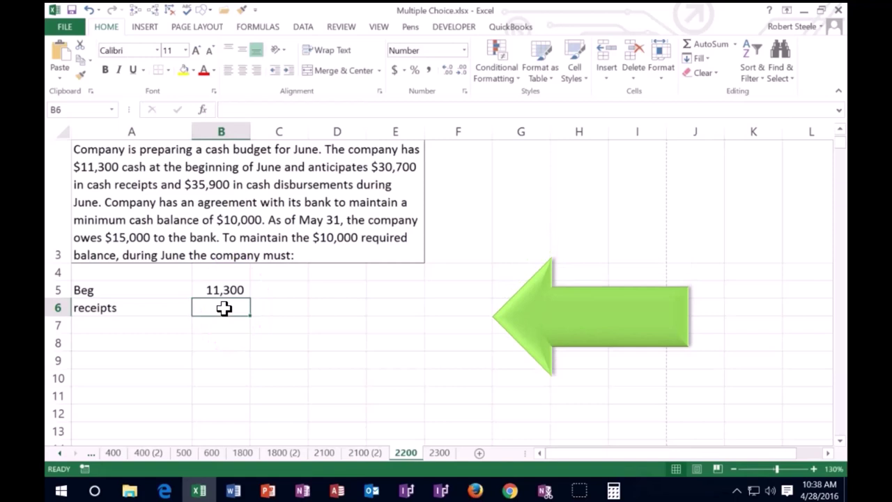
pyautogui.write('30700')
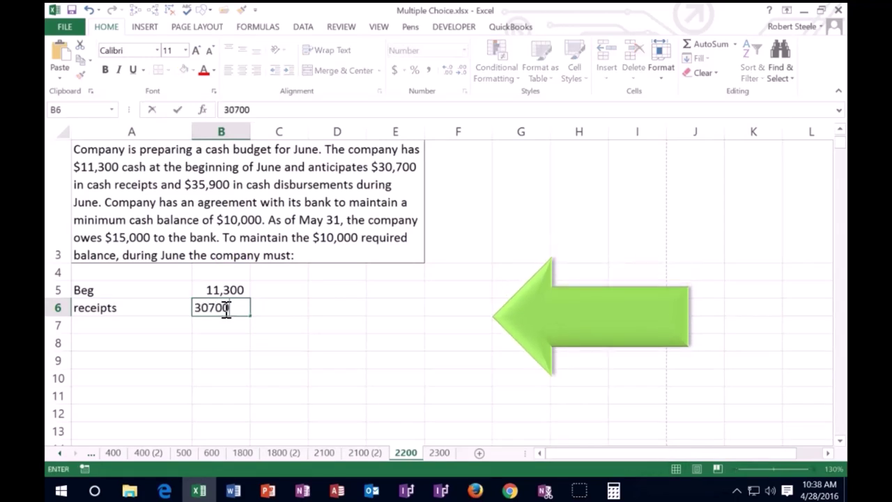
pyautogui.press('Return')
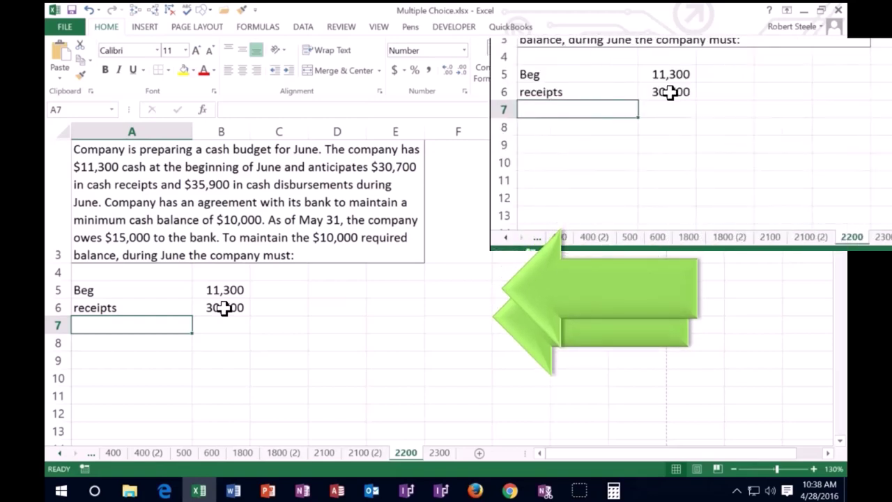
# Step: Add a disburs row of -35,900 in row 7 and underline that amount
pyautogui.write('di')
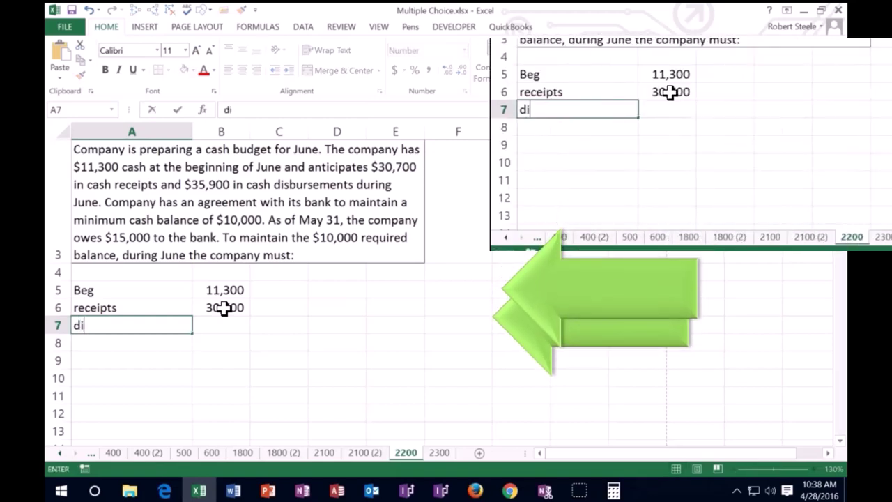
pyautogui.write('sburs')
pyautogui.press('Tab')
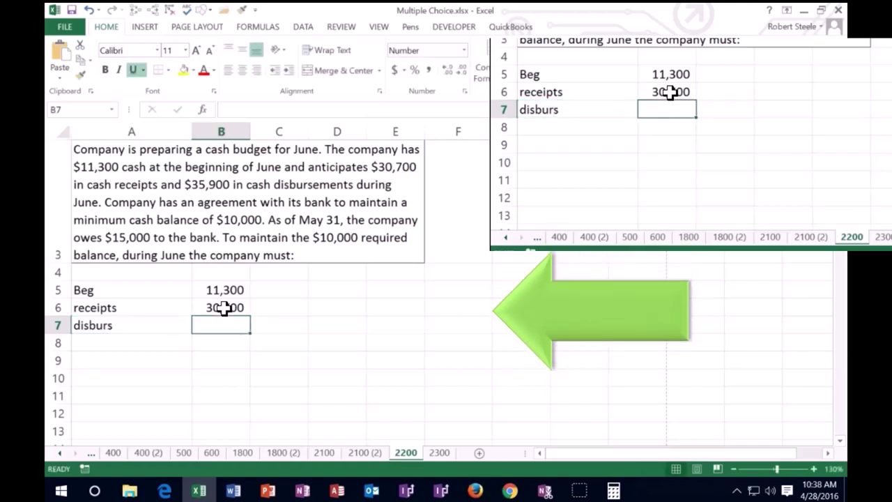
pyautogui.write('3')
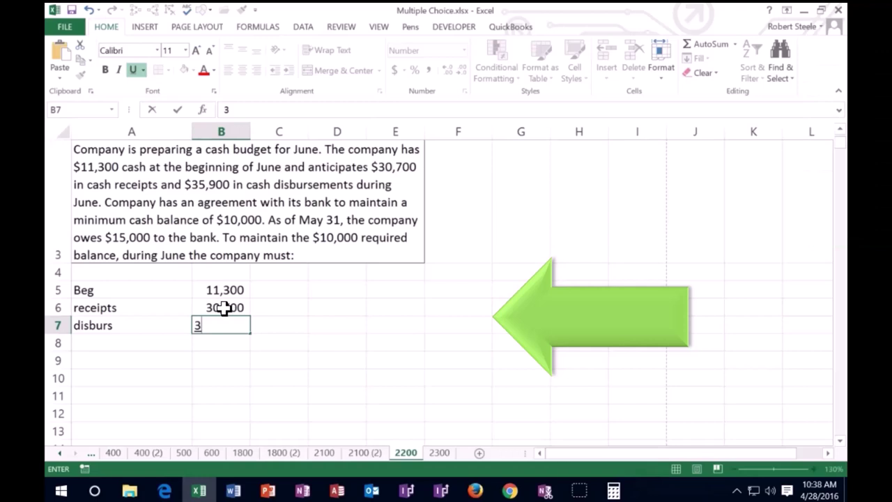
pyautogui.write('-')
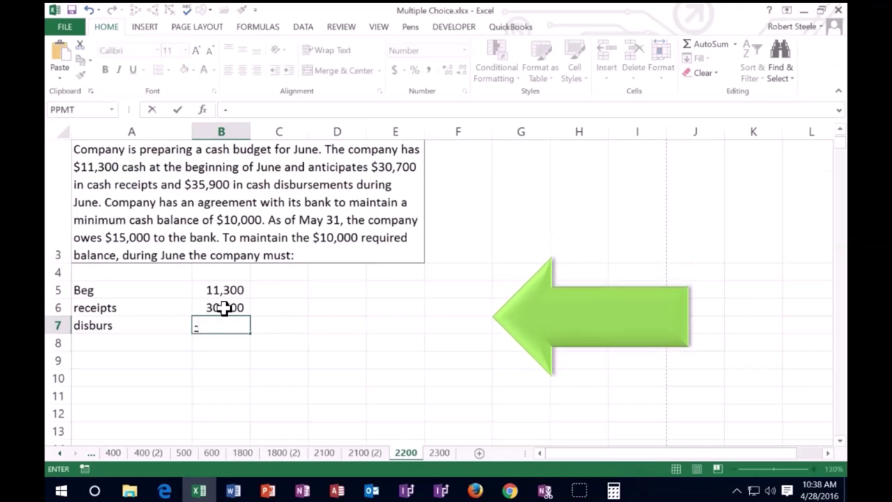
pyautogui.write('35900')
pyautogui.press('Return')
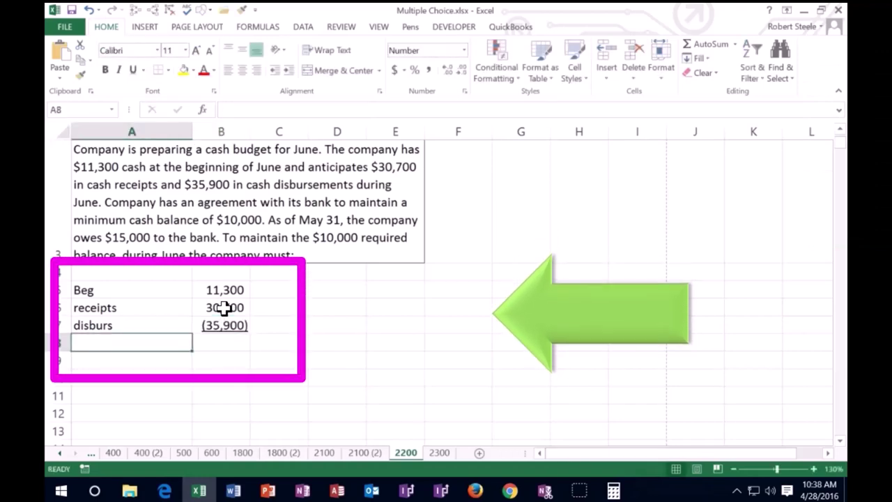
pyautogui.press('Up')
pyautogui.press('Right')
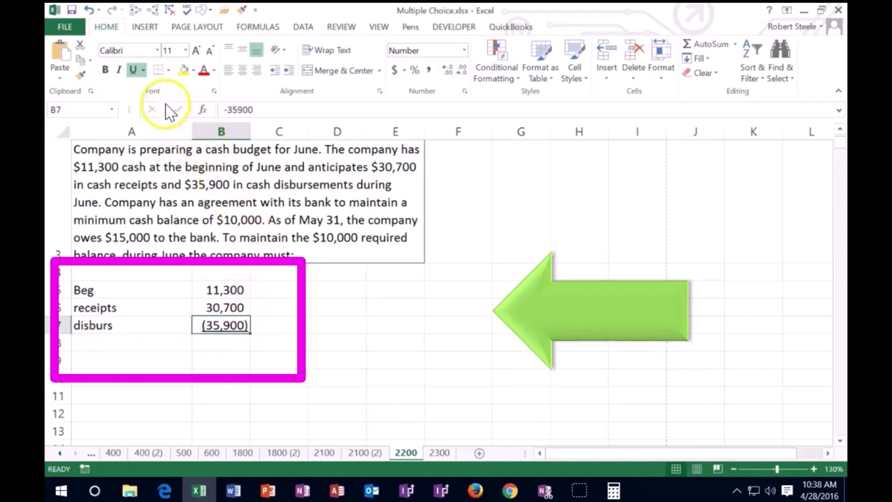
pyautogui.click(134, 70)
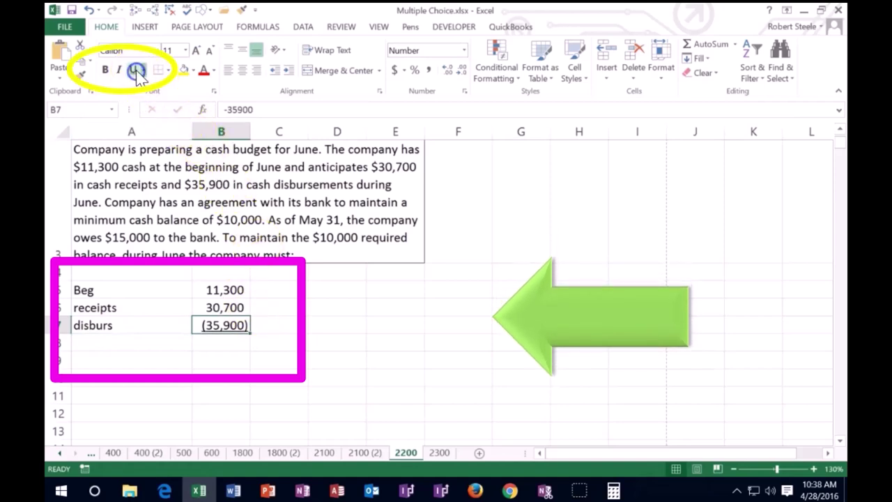
pyautogui.click(125, 344)
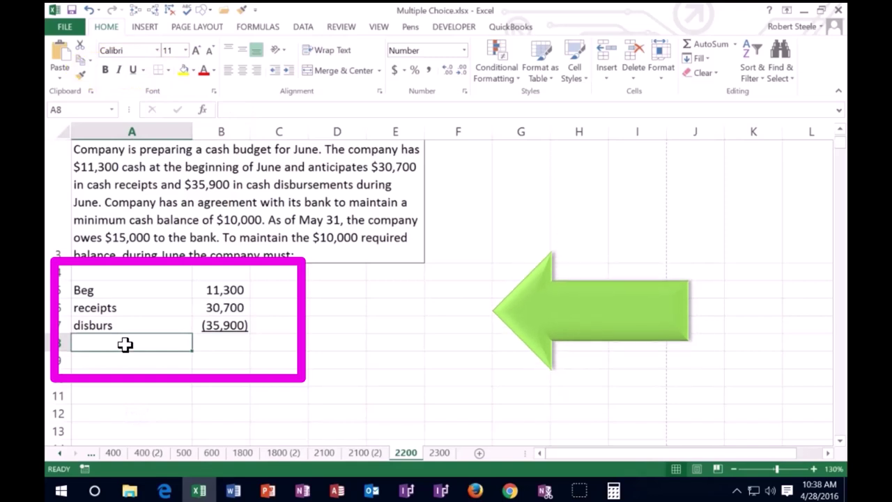
# Step: Add a Min label in D5 with a 10,000 minimum balance beside it
pyautogui.click(334, 290)
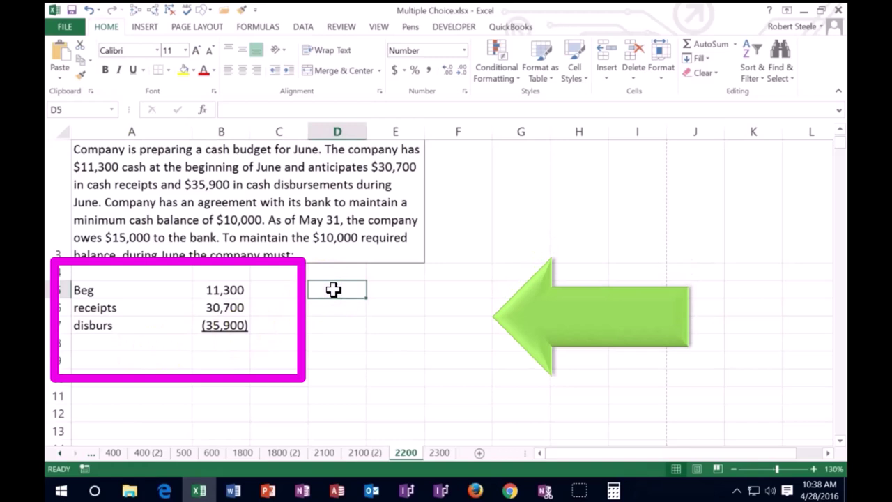
pyautogui.write('Mi')
pyautogui.press('Tab')
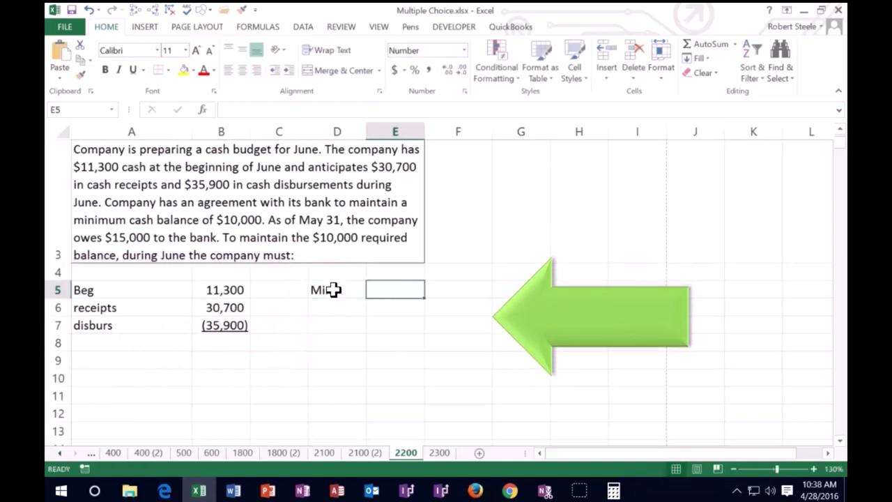
pyautogui.write('1000')
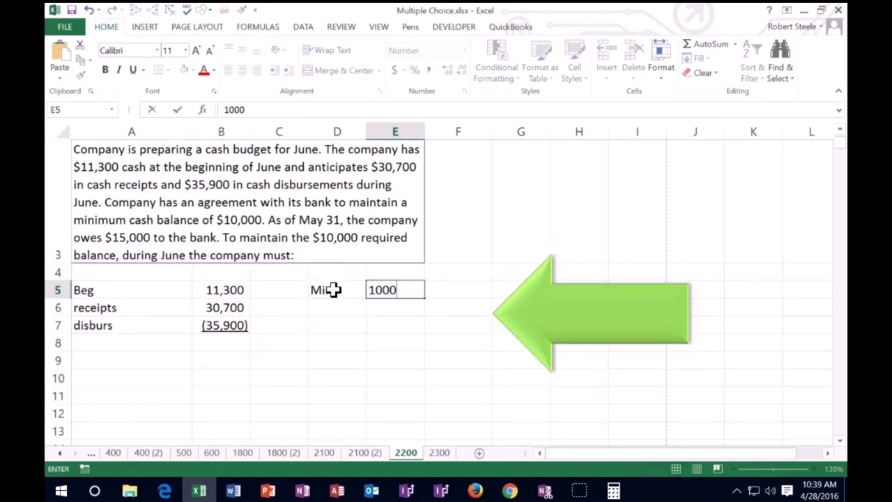
pyautogui.write('0')
pyautogui.press('Return')
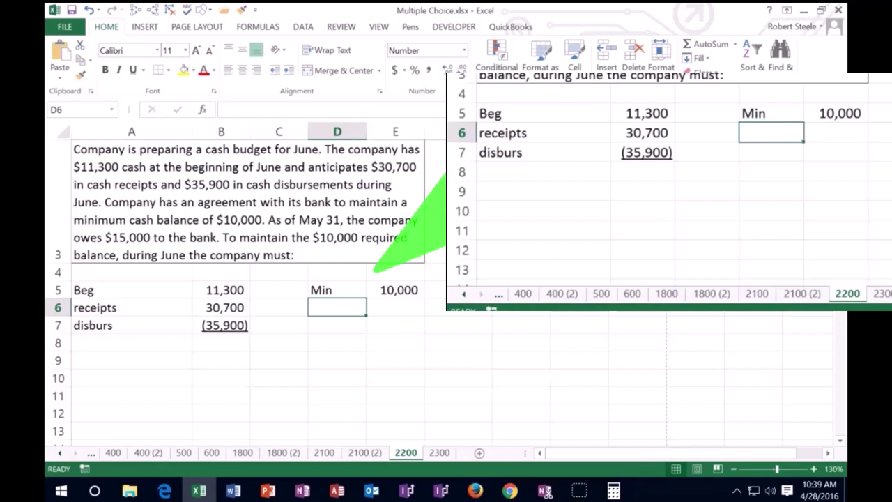
# Step: Add a Loan label with 15,000 in E6, then return to cell A8
pyautogui.write('Loan')
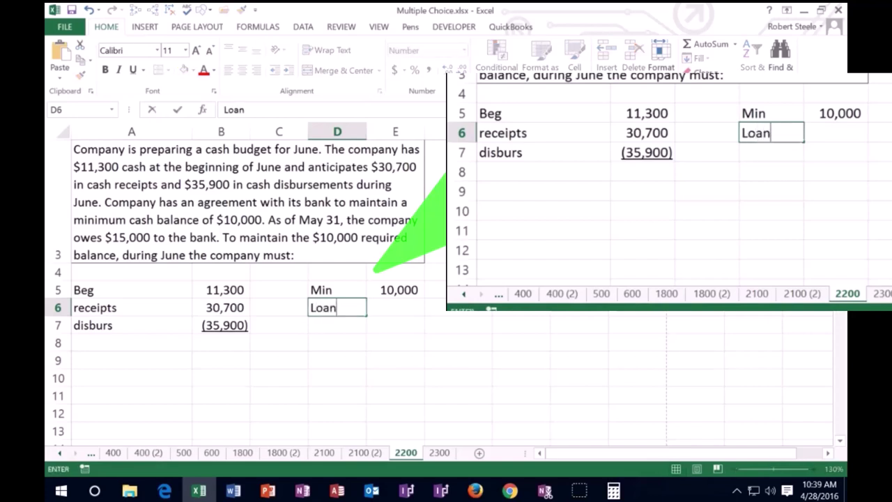
pyautogui.press('Tab')
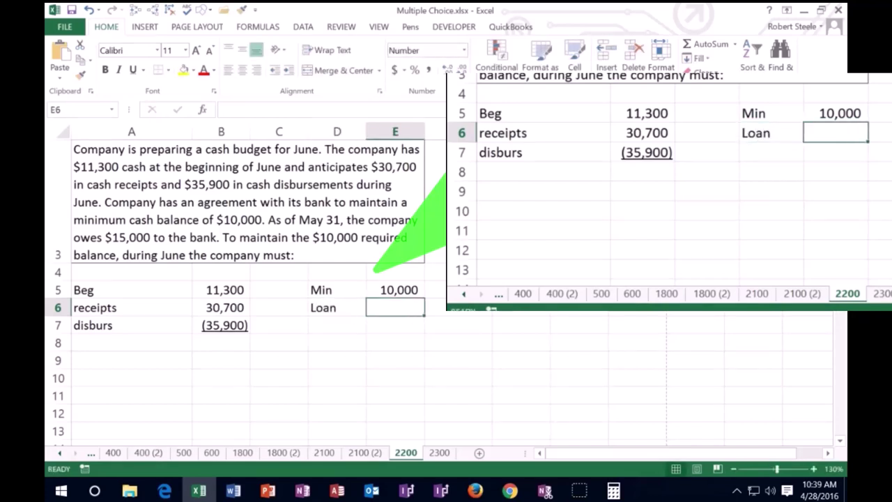
pyautogui.write('15,0')
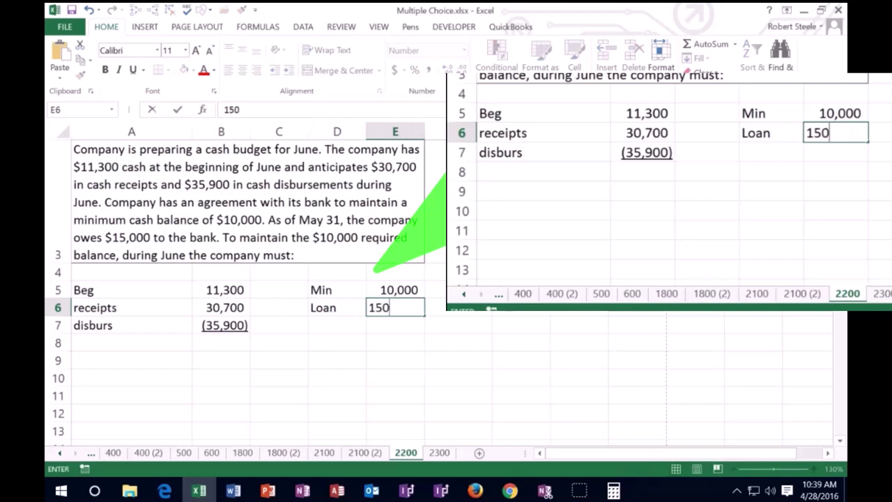
pyautogui.write('00')
pyautogui.press('Return')
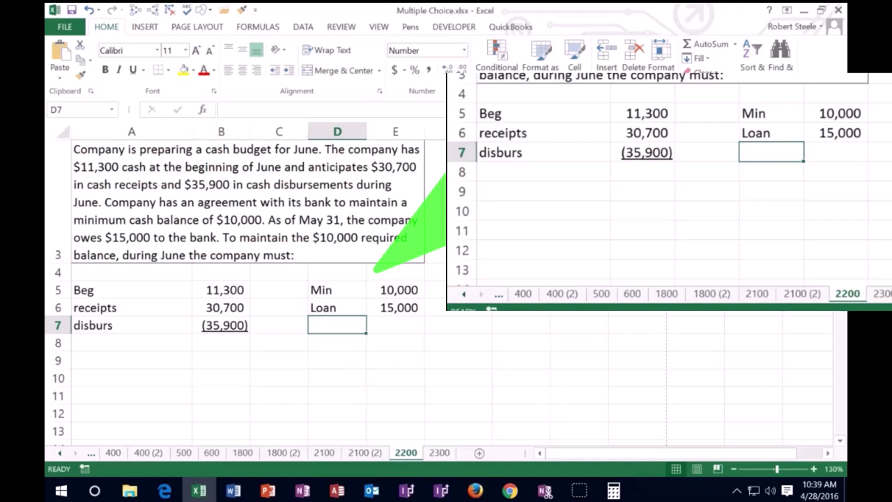
pyautogui.moveTo(392, 211)
pyautogui.mouseDown()
pyautogui.moveTo(208, 300)
pyautogui.moveTo(249, 195)
pyautogui.mouseUp()
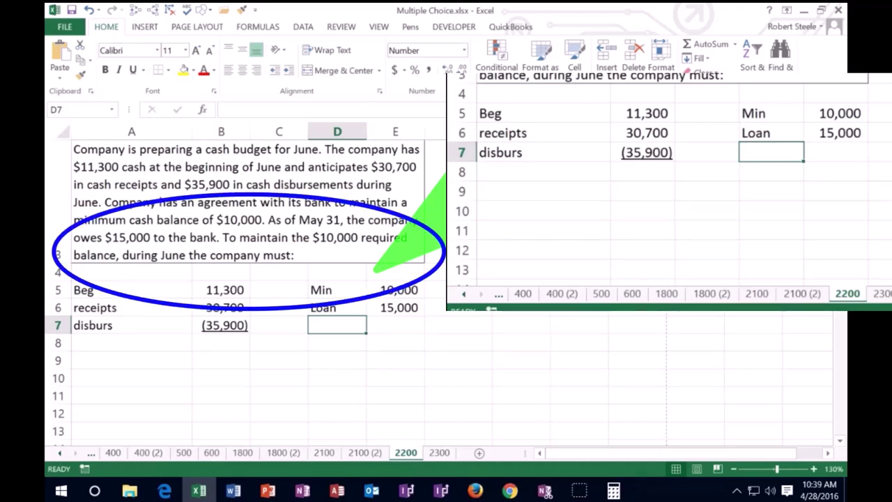
pyautogui.press('Down')
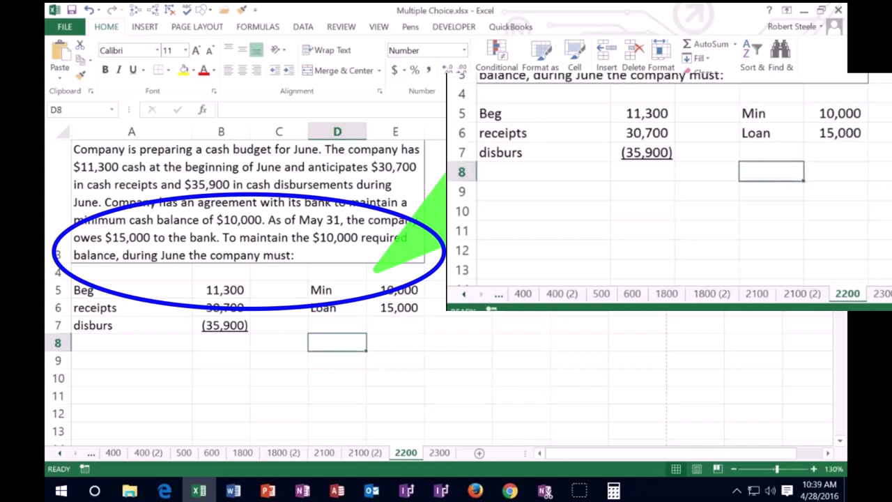
pyautogui.press('Home')
# Step: Label A8 'End' and total B5:B7 with =SUM for a 6,100 ending balance
pyautogui.write('End')
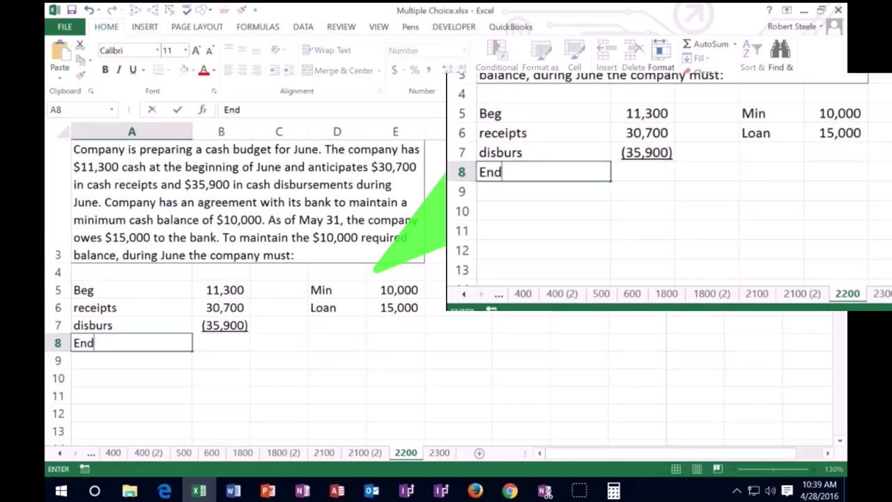
pyautogui.press('Tab')
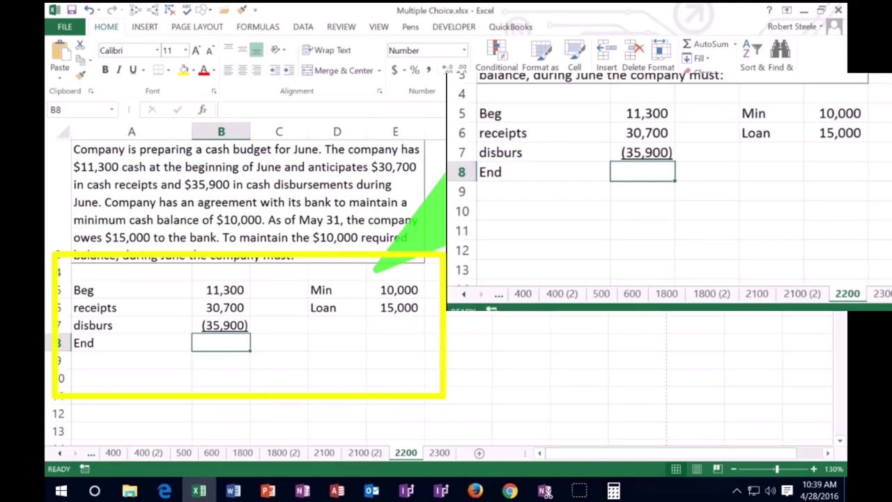
pyautogui.write('=sum')
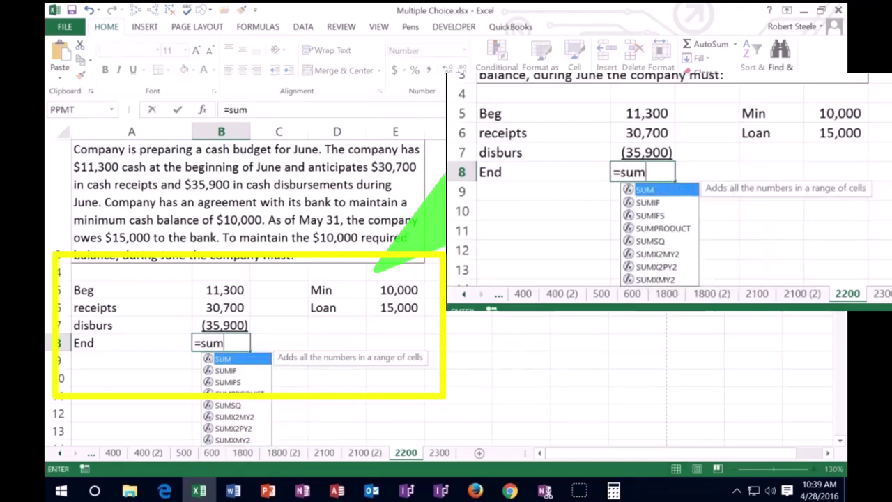
pyautogui.write('(')
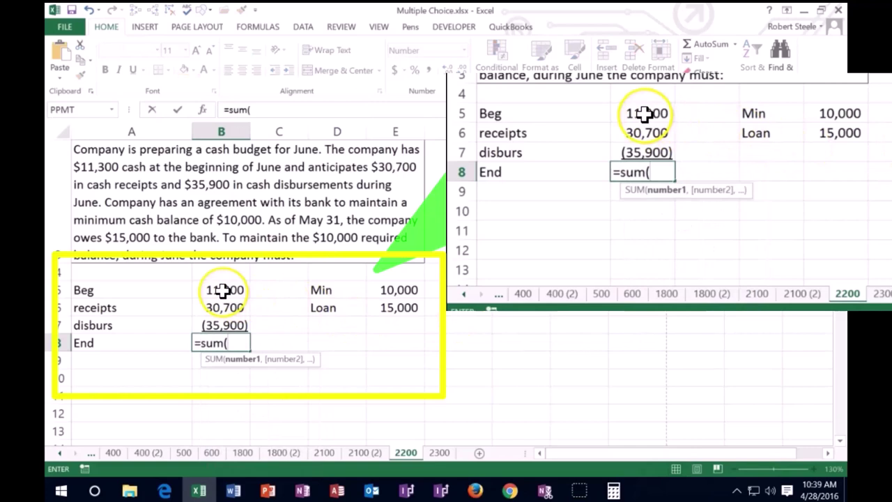
pyautogui.moveTo(223, 288)
pyautogui.mouseDown()
pyautogui.moveTo(221, 309)
pyautogui.moveTo(266, 321)
pyautogui.mouseUp()
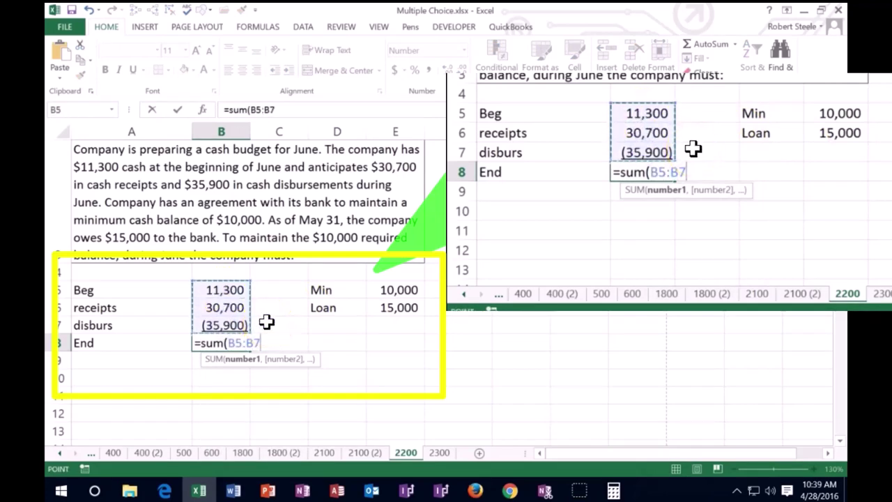
pyautogui.press('Return')
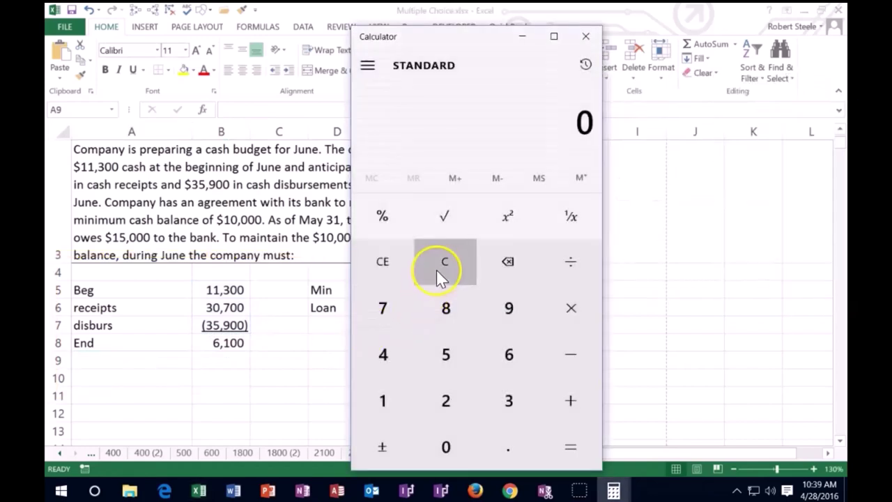
# Step: Calculate 11300 + 30700 - 35900 = 6,100 in Calculator, then return to Excel
pyautogui.write('1')
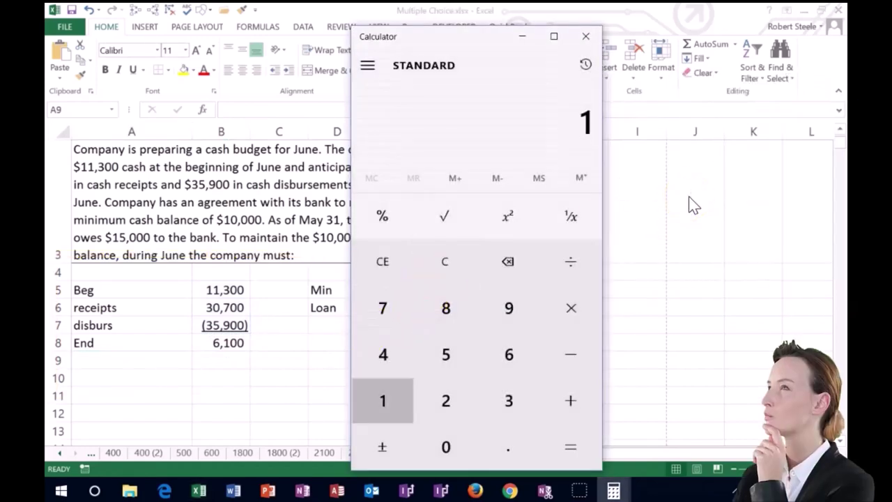
pyautogui.write('1300 + 307')
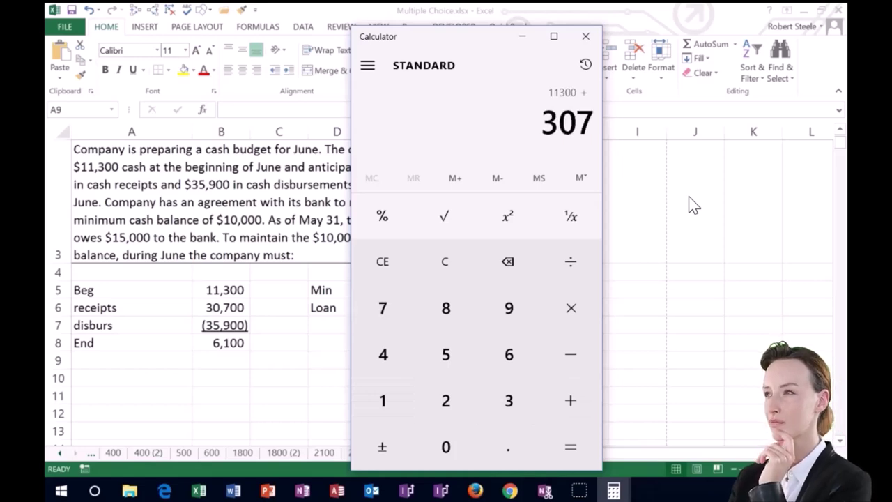
pyautogui.write('00 - ')
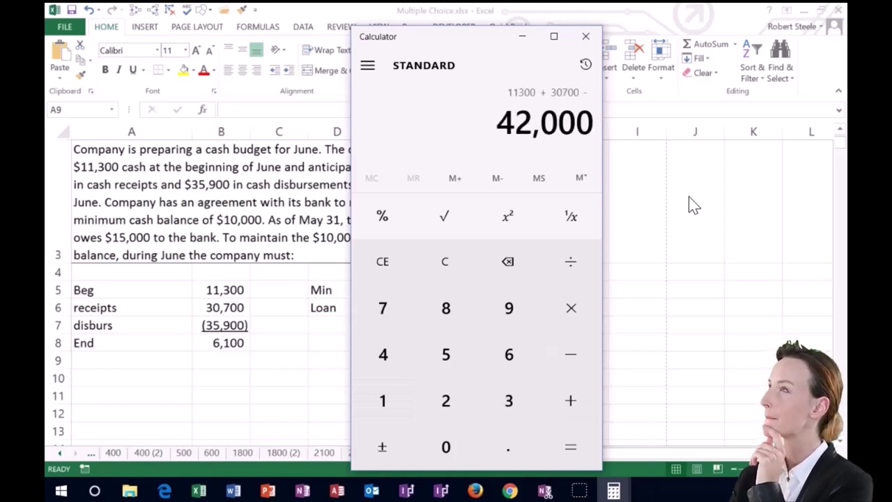
pyautogui.write('35,900')
pyautogui.press('Return')
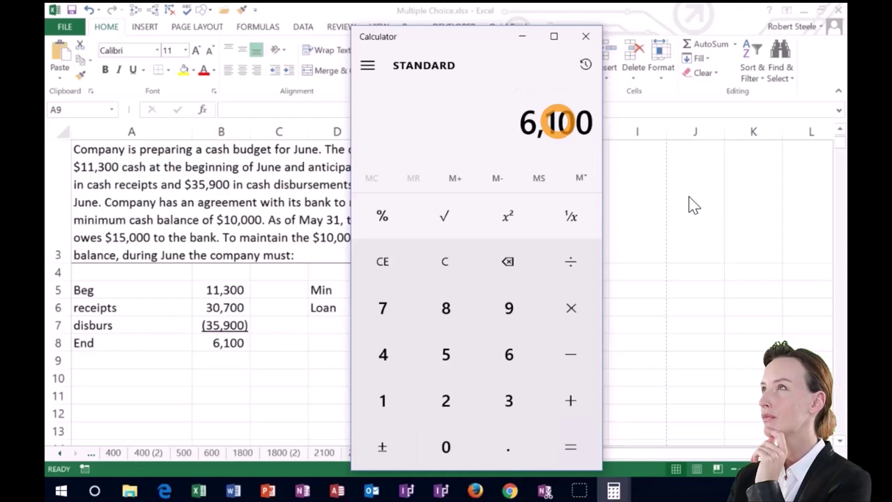
pyautogui.click(238, 368)
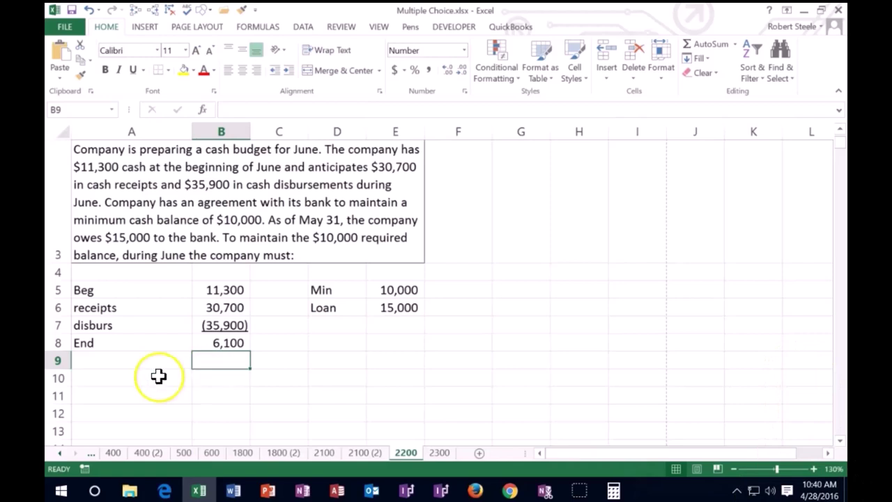
# Step: Add a Min row in A9 with an underlined 10,000 minimum balance
pyautogui.click(131, 362)
pyautogui.write('Min')
pyautogui.press('Tab')
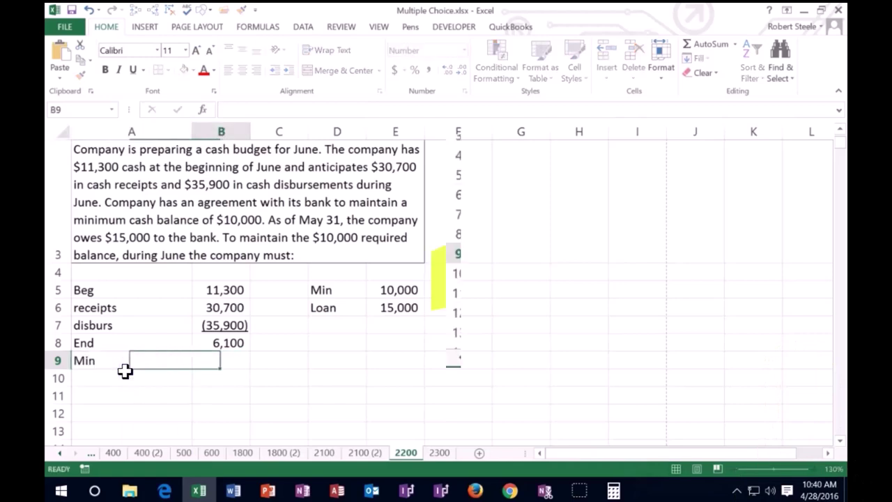
pyautogui.write('10,000')
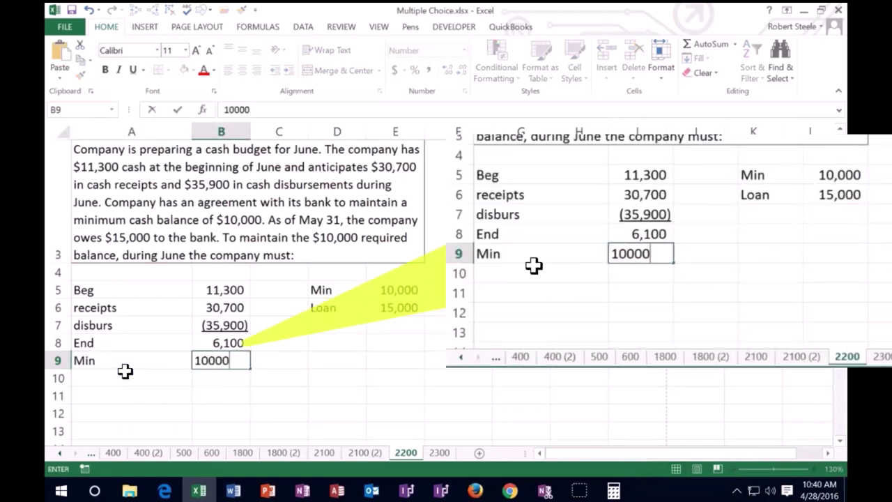
pyautogui.press('Return')
pyautogui.press('Up')
pyautogui.press('Right')
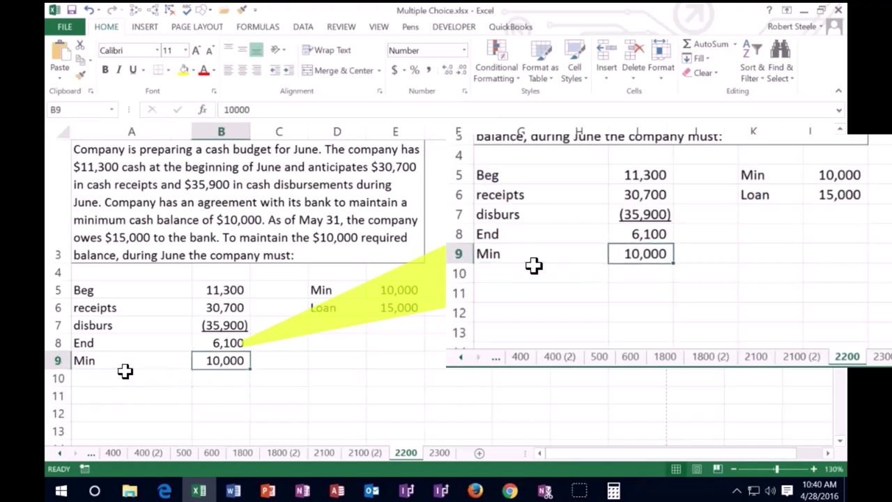
# Step: Compute the 3,900 shortfall in B10 as =B9-B8
pyautogui.click(213, 379)
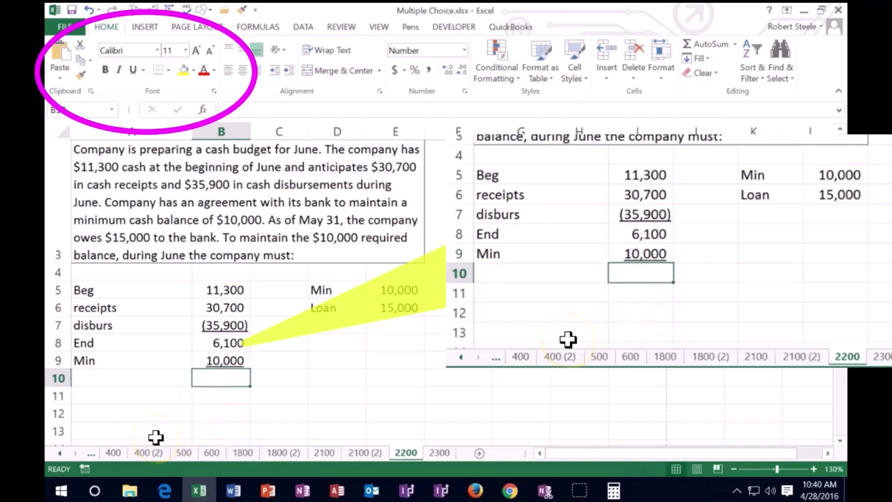
pyautogui.write('=')
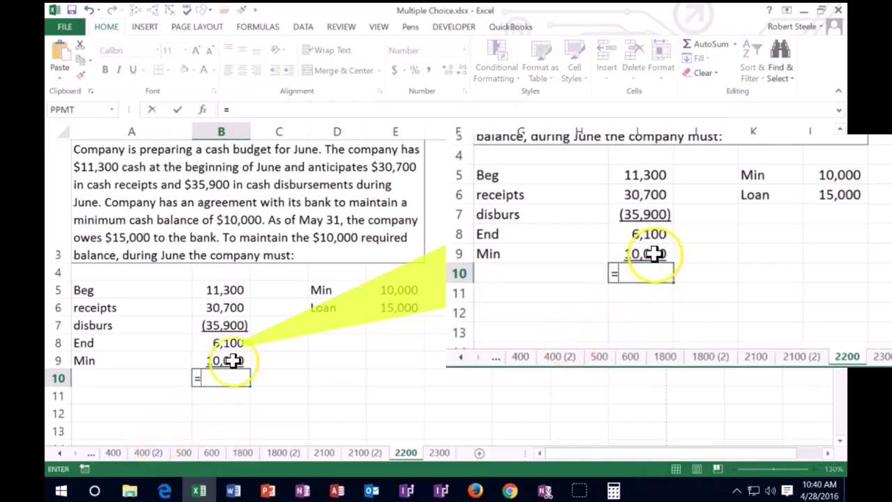
pyautogui.click(233, 359)
pyautogui.write('-')
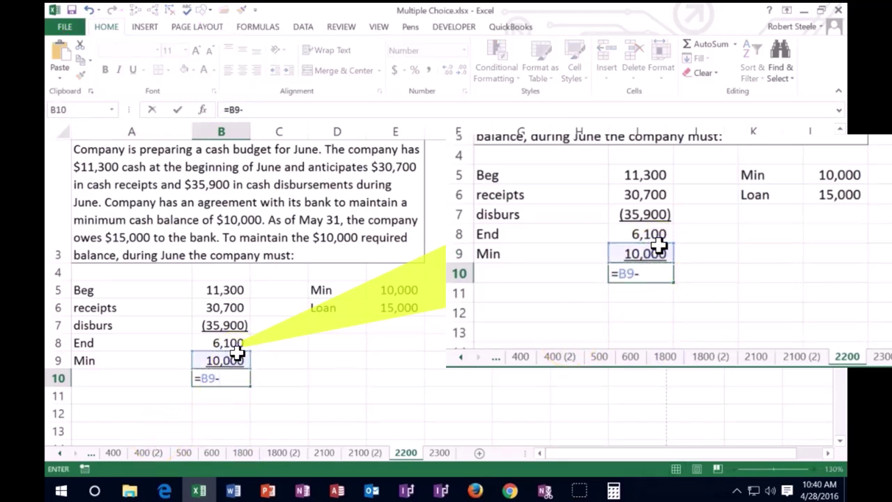
pyautogui.click(231, 342)
pyautogui.press('Return')
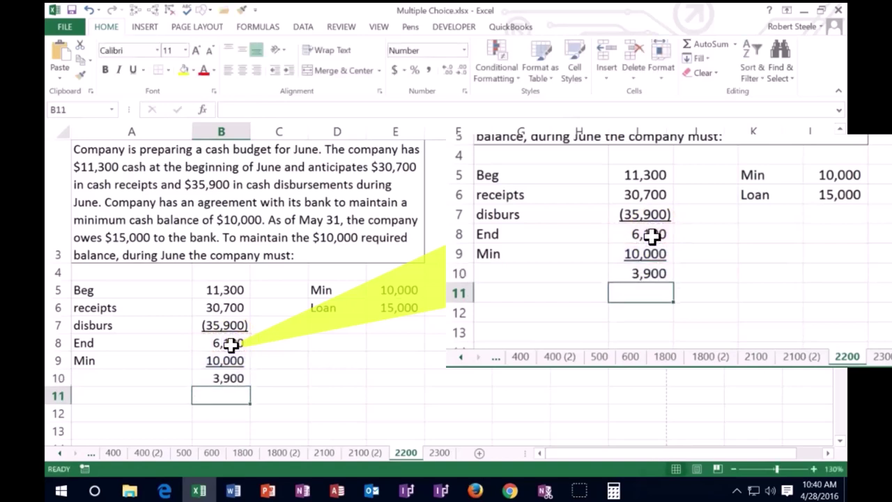
pyautogui.press('Left')
pyautogui.press('Up')
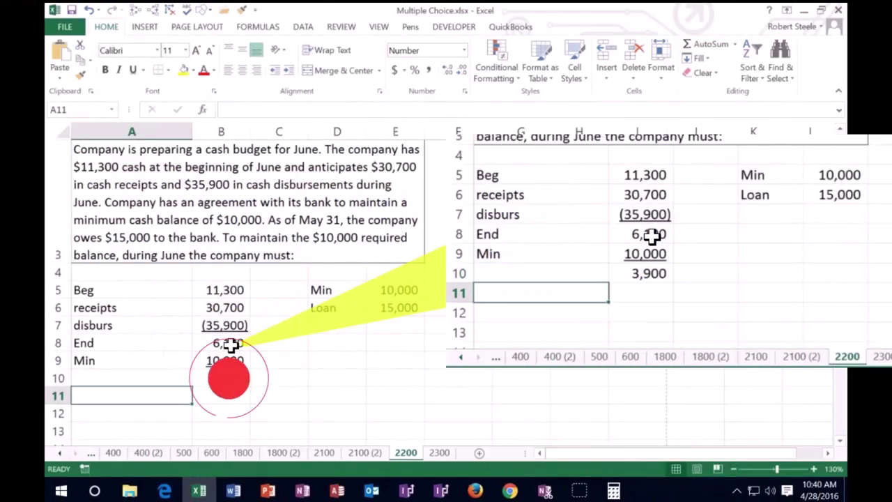
# Step: Add a Current loan bal row whose value references the 15,000 loan in E6
pyautogui.write('Current loa')
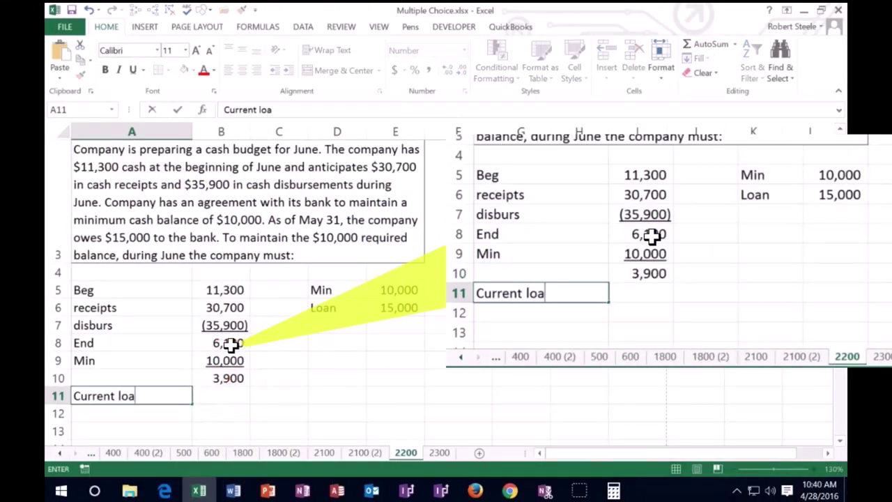
pyautogui.write('l')
pyautogui.press('Tab')
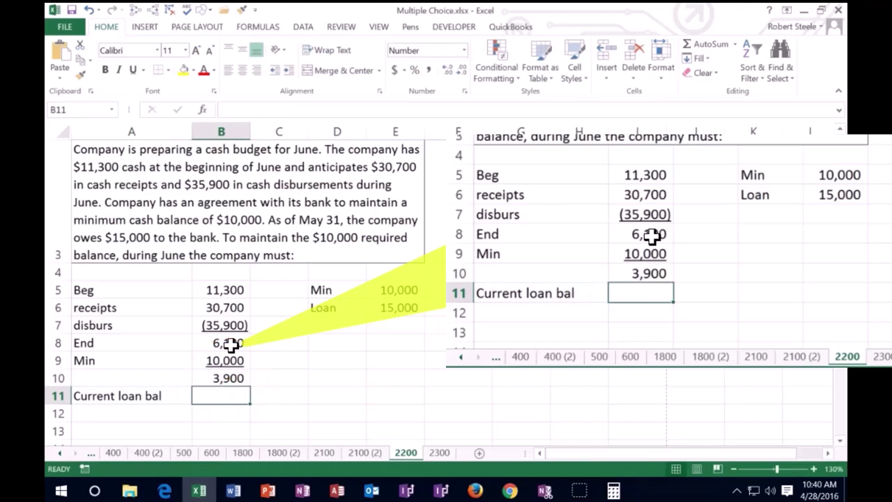
pyautogui.write('+')
pyautogui.press('Right')
pyautogui.press('Right')
pyautogui.press('Right')
pyautogui.press('Up')
pyautogui.press('Up')
pyautogui.press('Up')
pyautogui.press('Up')
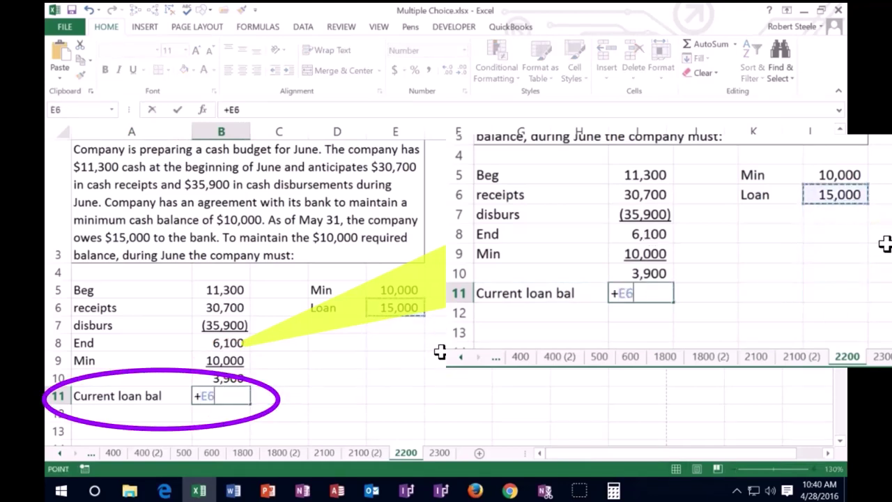
pyautogui.press('Return')
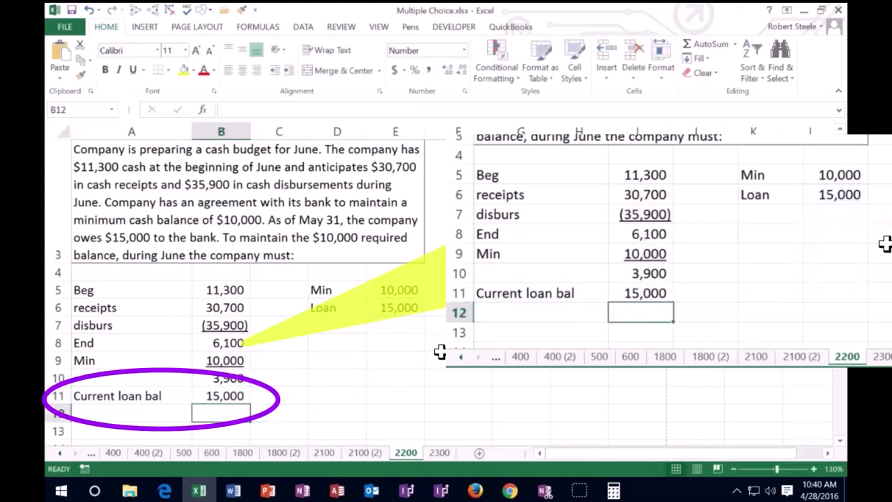
# Step: Enter =B10+B11 for the 18,900 new loan balance and check both formulas
pyautogui.write('=')
pyautogui.click(232, 377)
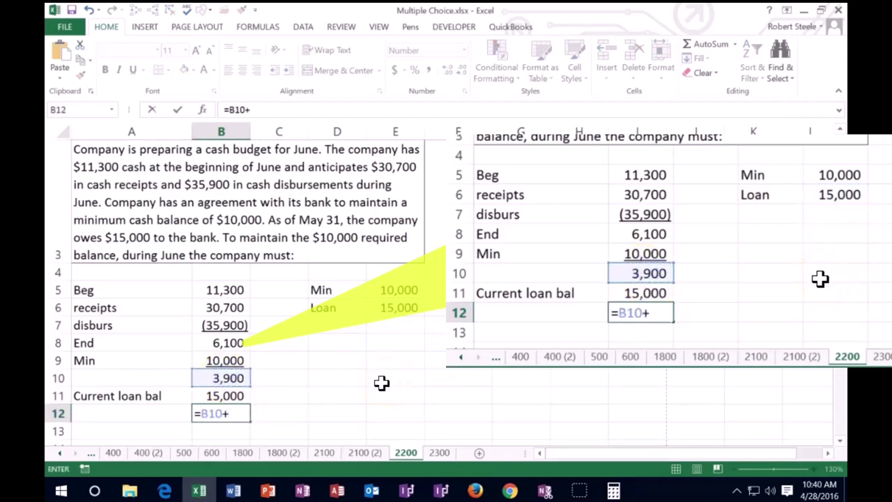
pyautogui.click(230, 397)
pyautogui.press('Return')
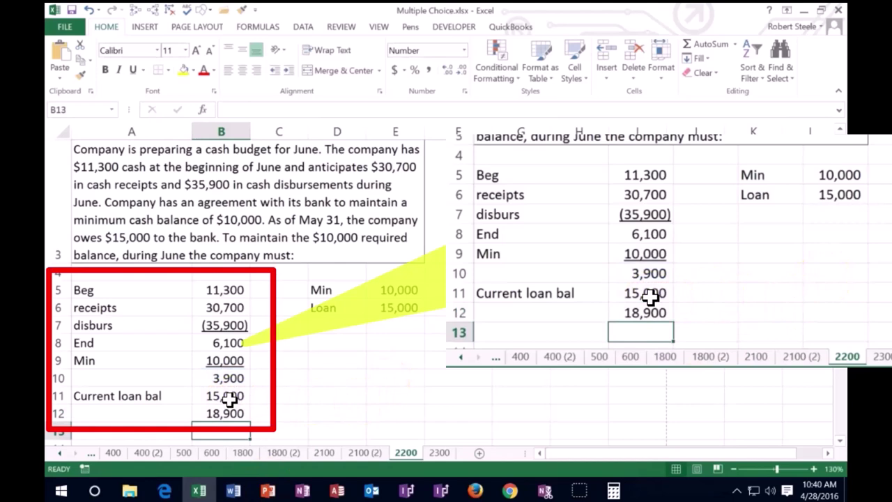
pyautogui.click(229, 378)
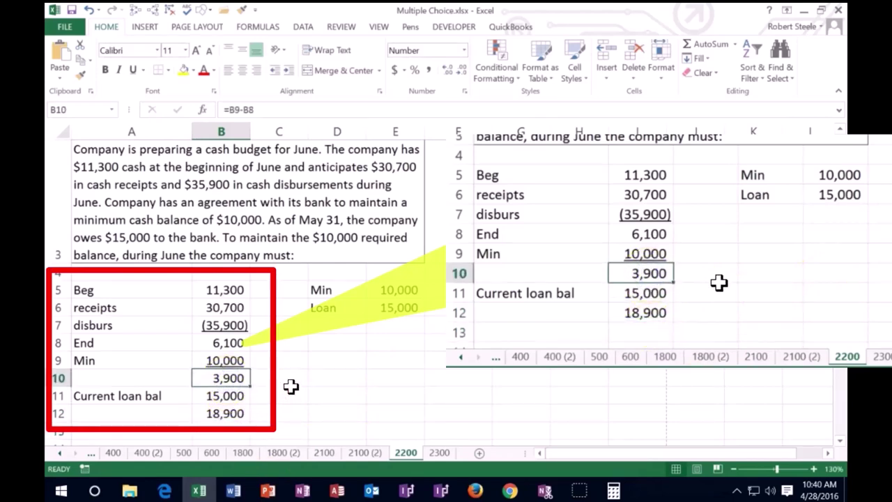
pyautogui.click(225, 411)
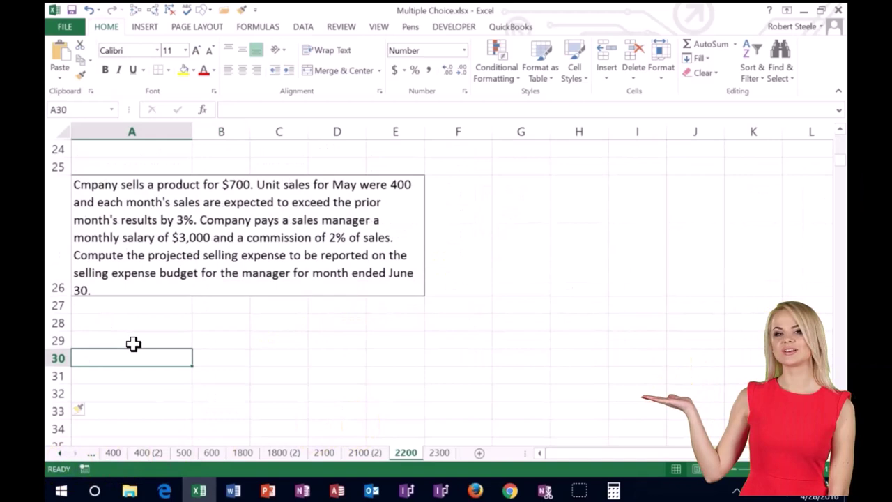
pyautogui.click(134, 341)
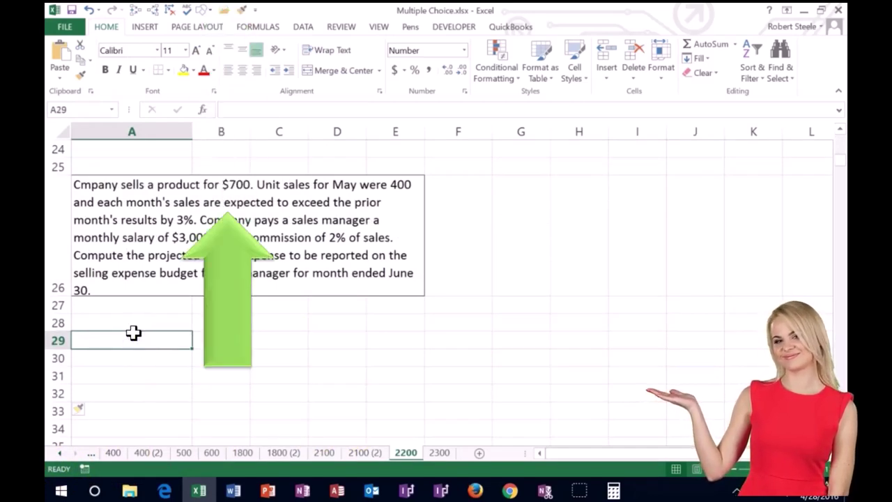
pyautogui.click(129, 332)
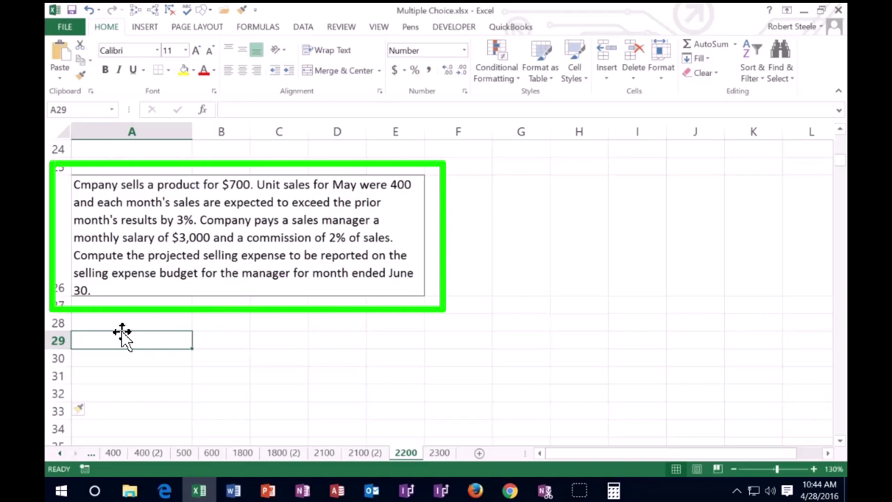
pyautogui.click(218, 322)
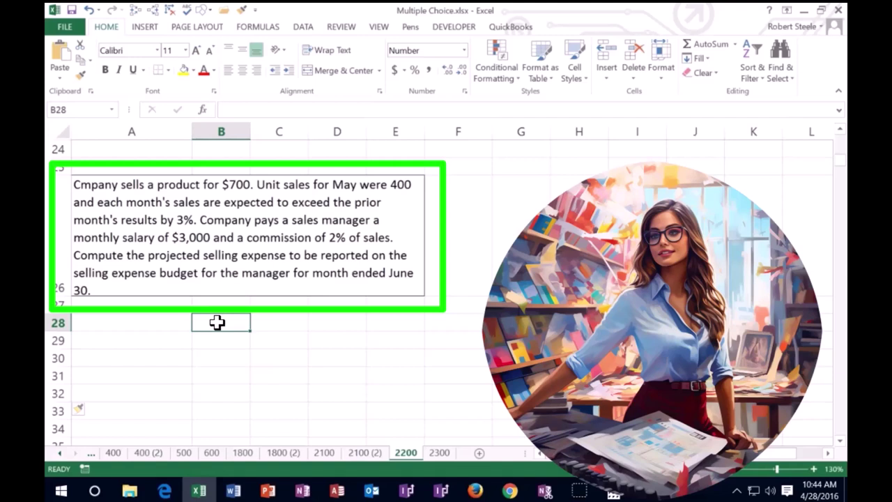
# Step: Enter a unit price label in A28 with a value of 700
pyautogui.click(152, 323)
pyautogui.write('u')
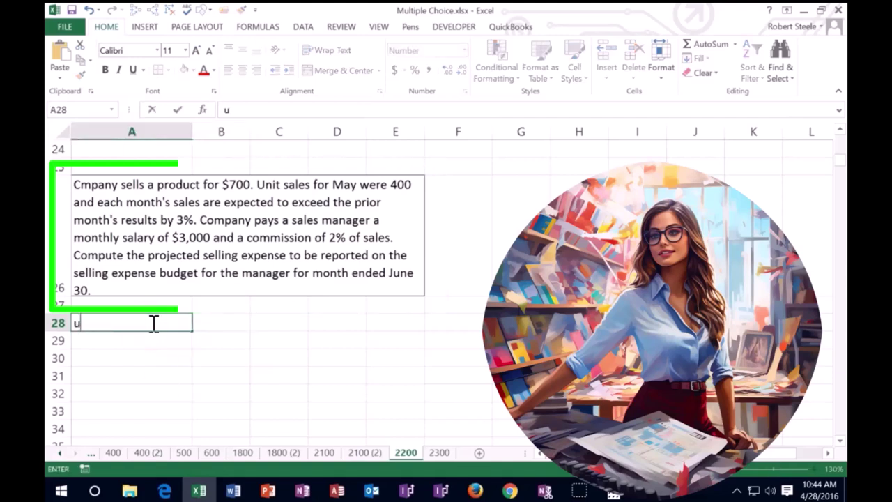
pyautogui.write('nit price')
pyautogui.press('Tab')
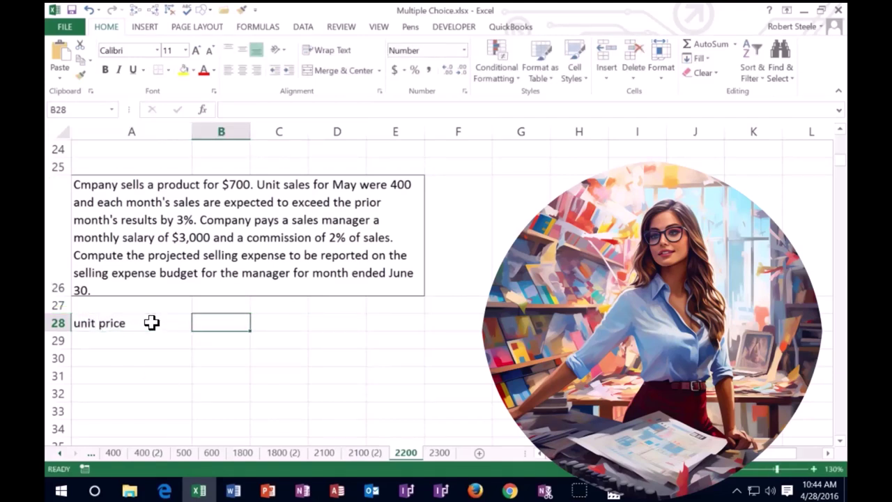
pyautogui.write('700')
pyautogui.press('Return')
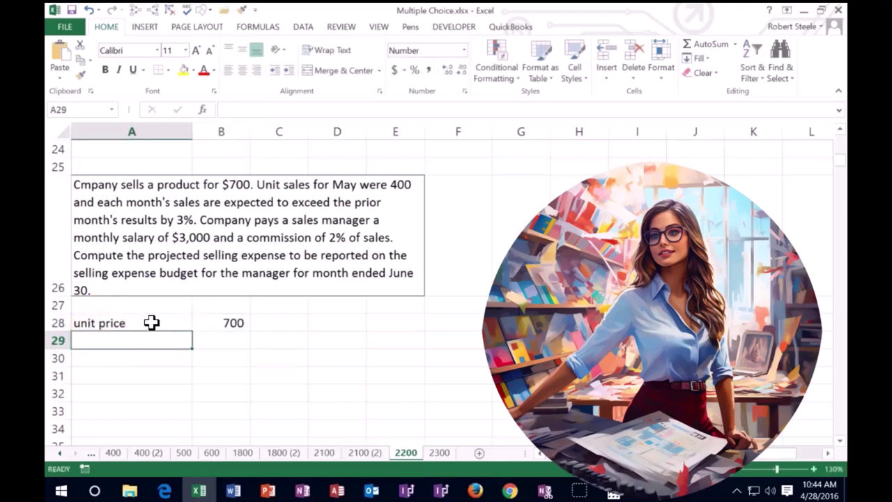
# Step: Add a May heading in C29 and a Unit sales row of 400
pyautogui.press('Return')
pyautogui.press('Right')
pyautogui.press('Right')
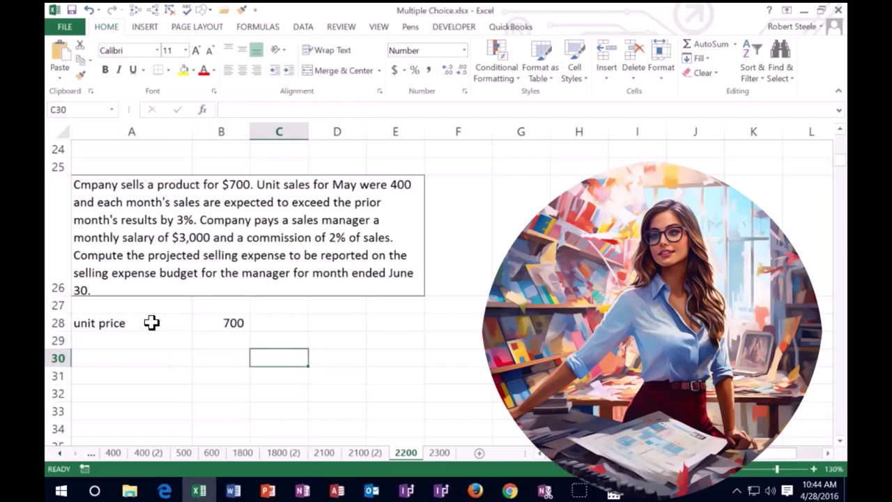
pyautogui.press('Up')
pyautogui.write('M')
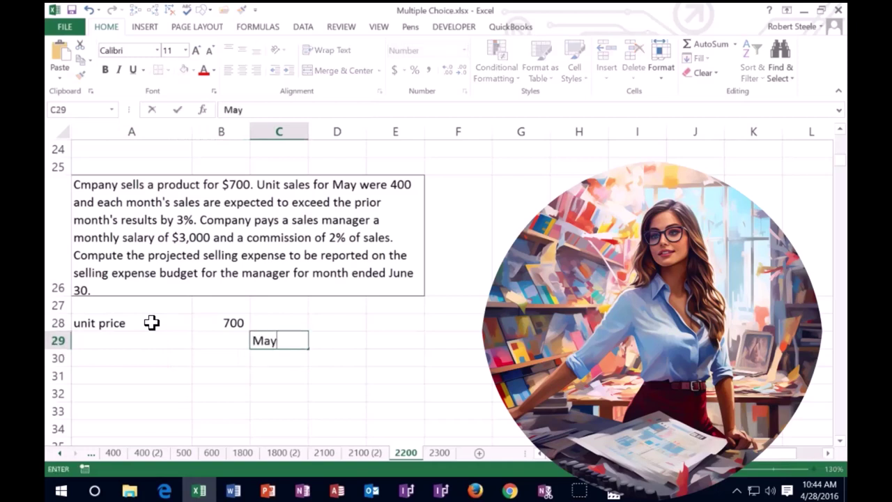
pyautogui.press('Return')
pyautogui.press('Left')
pyautogui.press('Left')
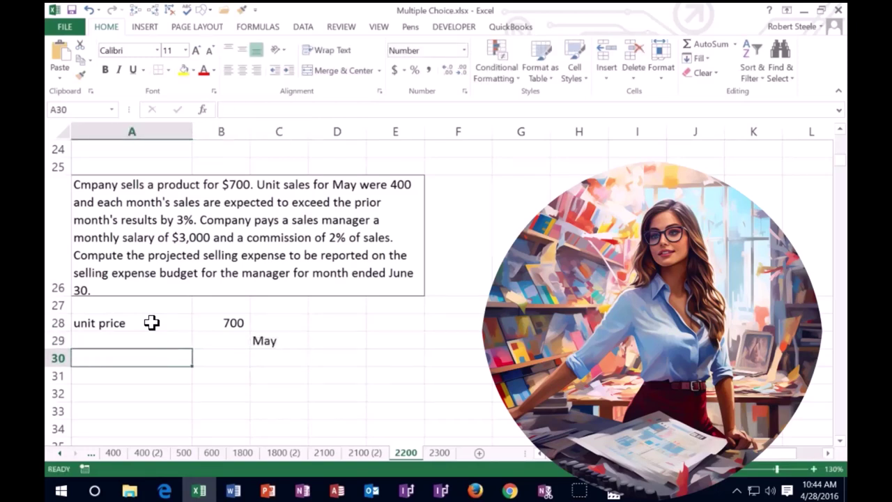
pyautogui.write('Unit sale')
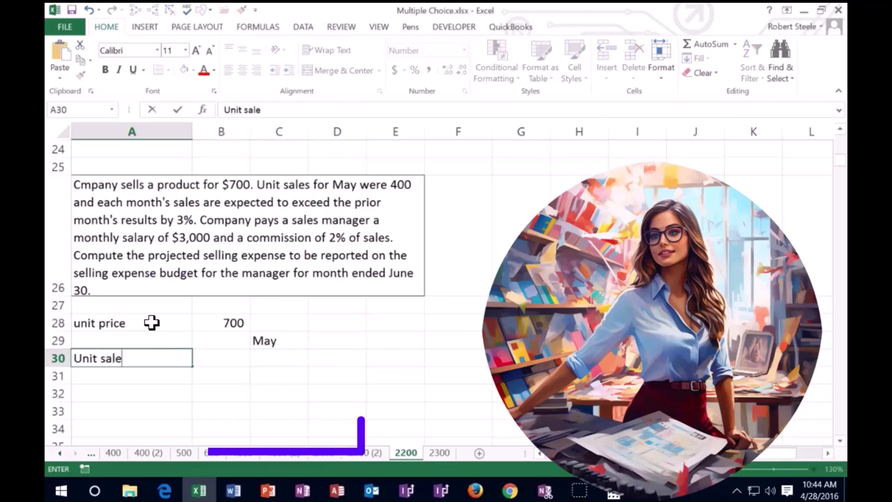
pyautogui.write('s')
pyautogui.press('Right')
pyautogui.press('Right')
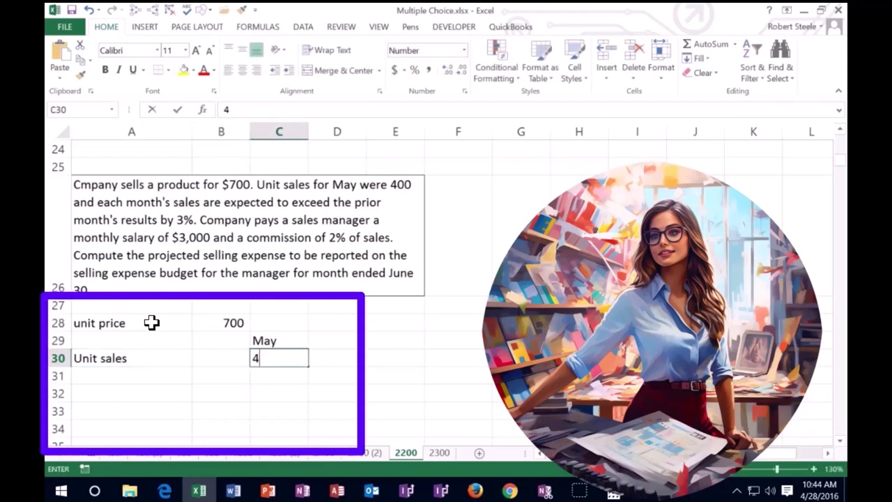
pyautogui.write('00')
pyautogui.press('Return')
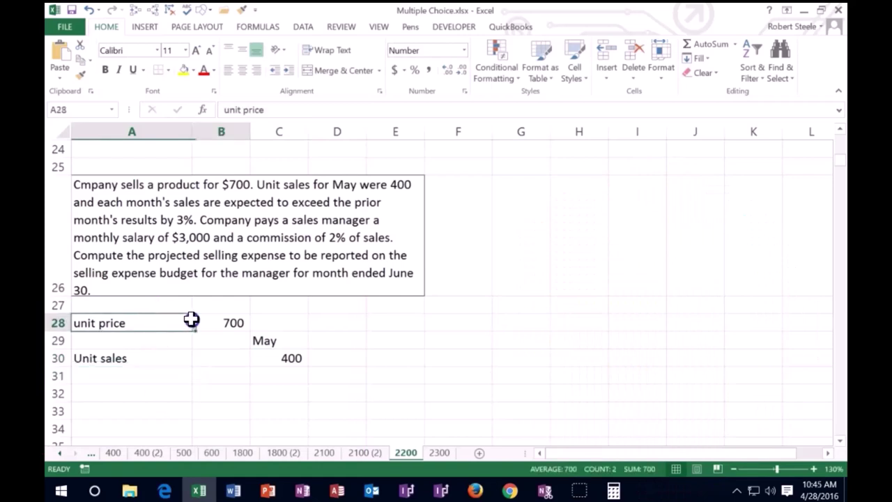
# Step: Move the unit price row below Unit sales and shift May and 400 into column B
pyautogui.moveTo(151, 322); pyautogui.dragTo(214, 320)
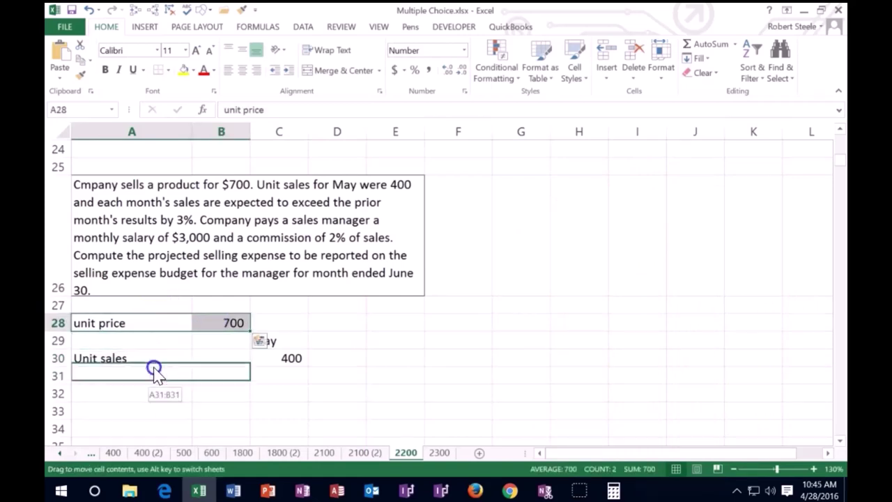
pyautogui.moveTo(154, 328); pyautogui.dragTo(152, 369)
pyautogui.click(202, 371)
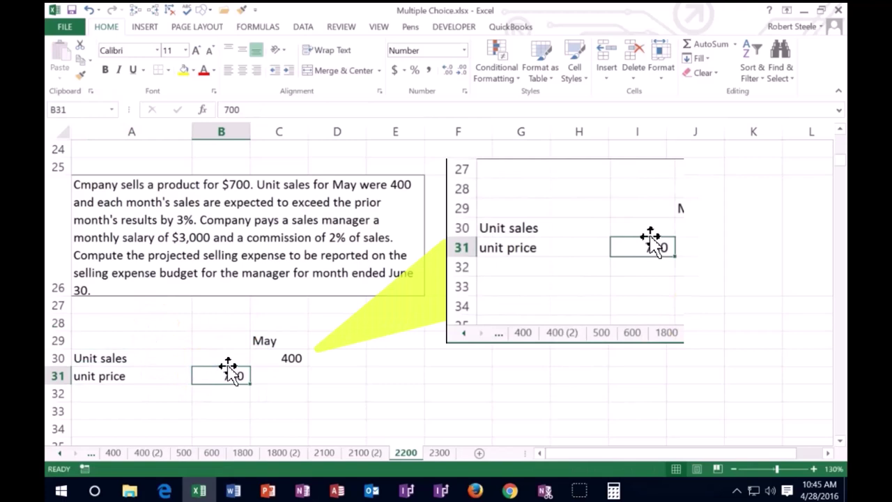
pyautogui.moveTo(231, 374); pyautogui.dragTo(260, 372)
pyautogui.moveTo(262, 340)
pyautogui.mouseDown()
pyautogui.moveTo(267, 364)
pyautogui.moveTo(259, 340)
pyautogui.moveTo(202, 340)
pyautogui.mouseUp()
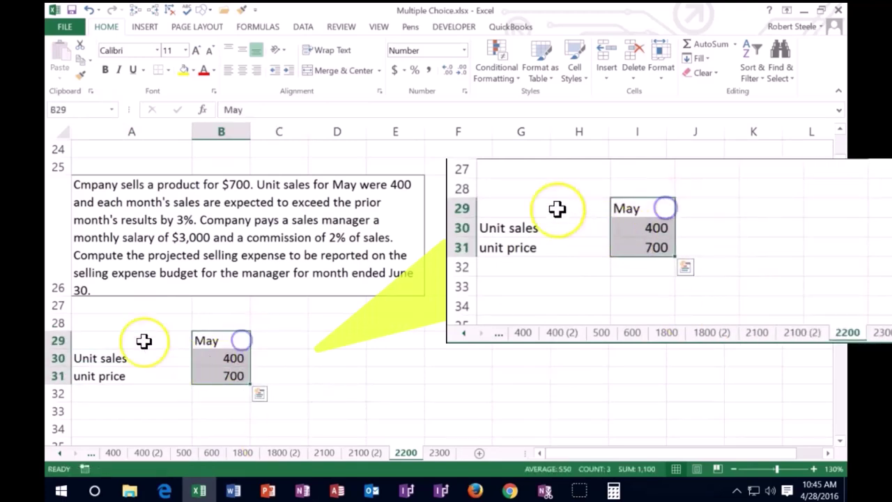
# Step: Delete the empty row 27
pyautogui.click(60, 305)
pyautogui.rightClick(101, 307)
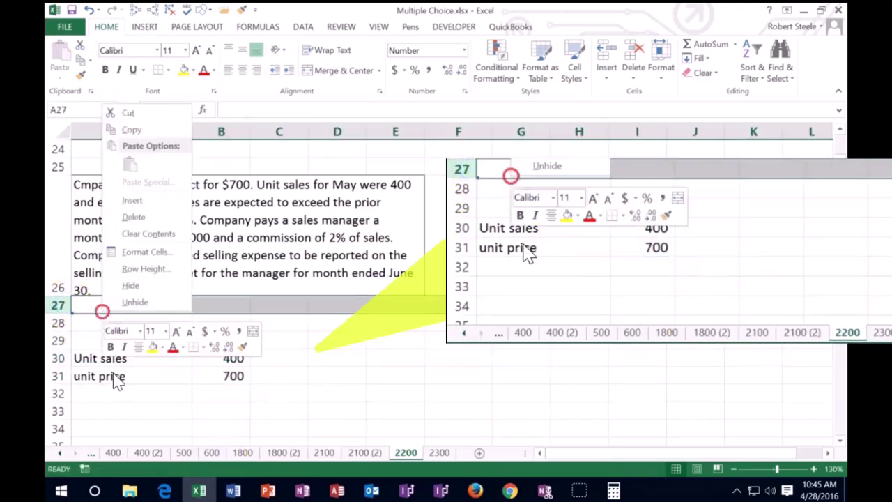
pyautogui.click(133, 216)
pyautogui.click(150, 352)
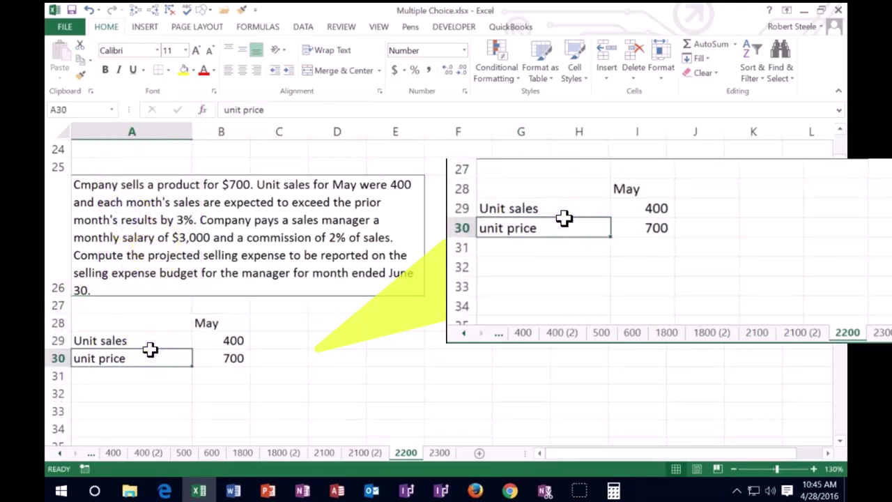
# Step: Center the May heading and check the 400 and 700 values
pyautogui.click(207, 324)
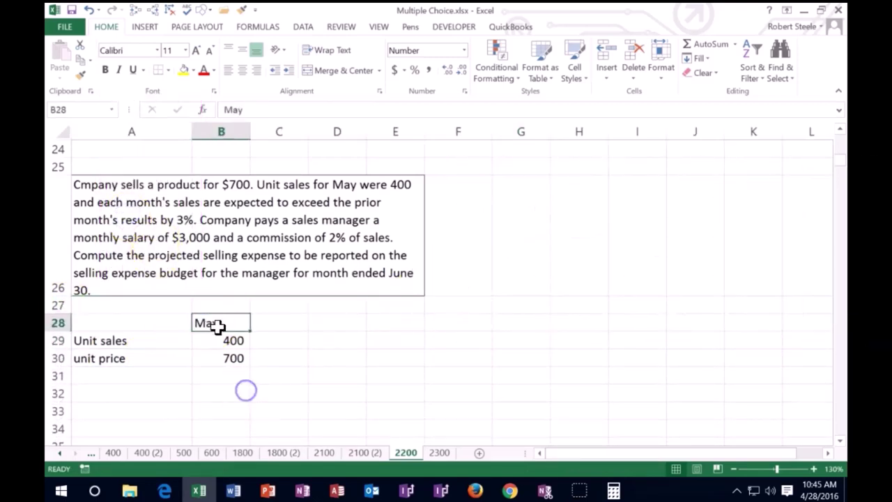
pyautogui.click(242, 69)
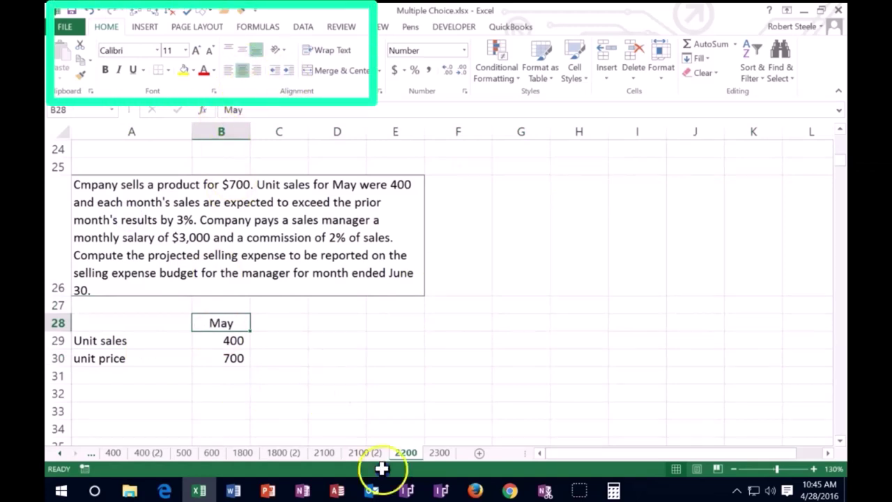
pyautogui.click(327, 392)
pyautogui.click(234, 341)
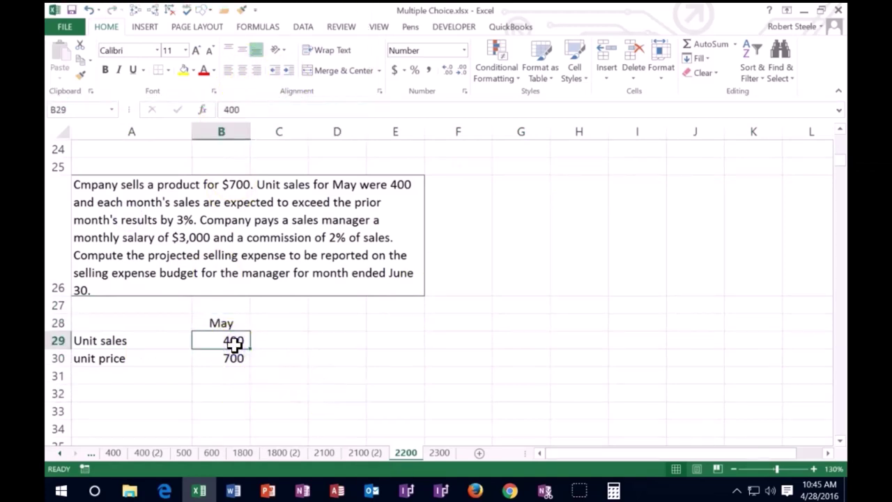
pyautogui.click(232, 356)
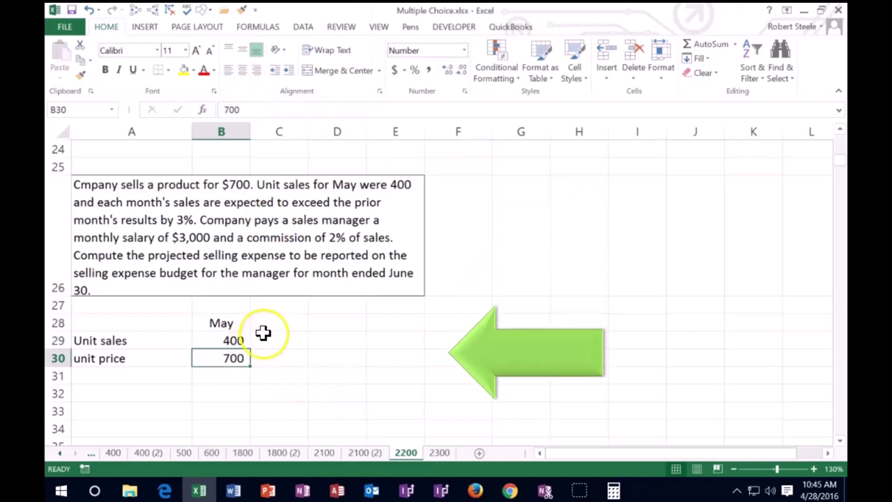